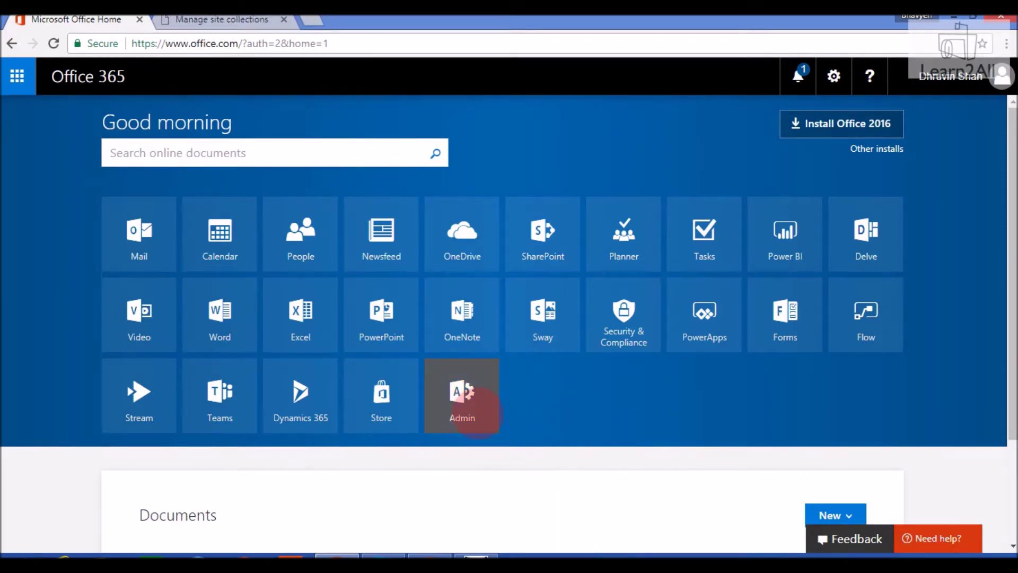
Open the SharePoint admin center's site collections list from the Office 365 Admin center and close the old tab.
{"action": "left_click", "coordinate": [467, 398]}
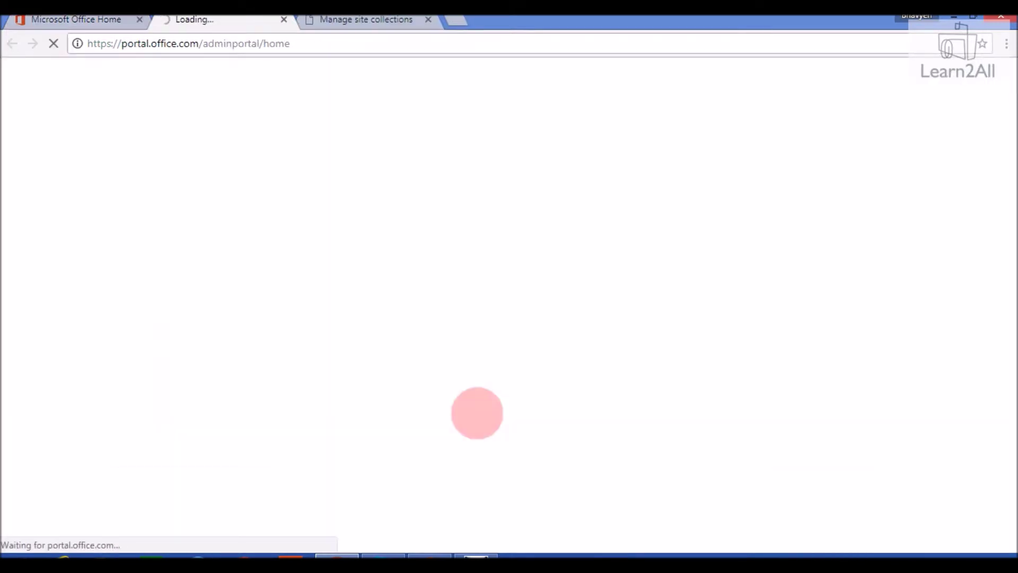
{"action": "scroll", "coordinate": [114, 432], "scroll_direction": "down", "scroll_amount": 1}
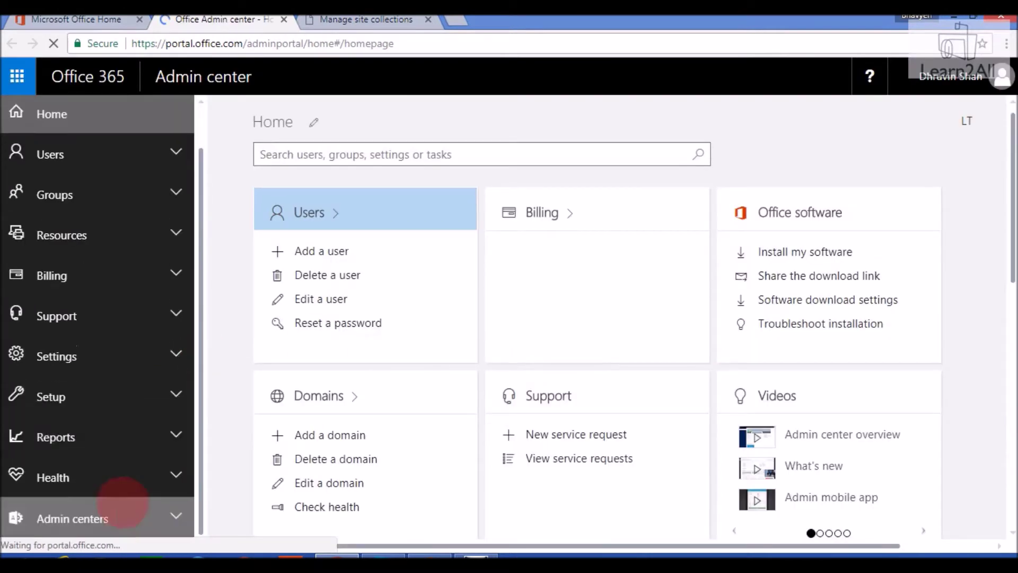
{"action": "left_click", "coordinate": [146, 519]}
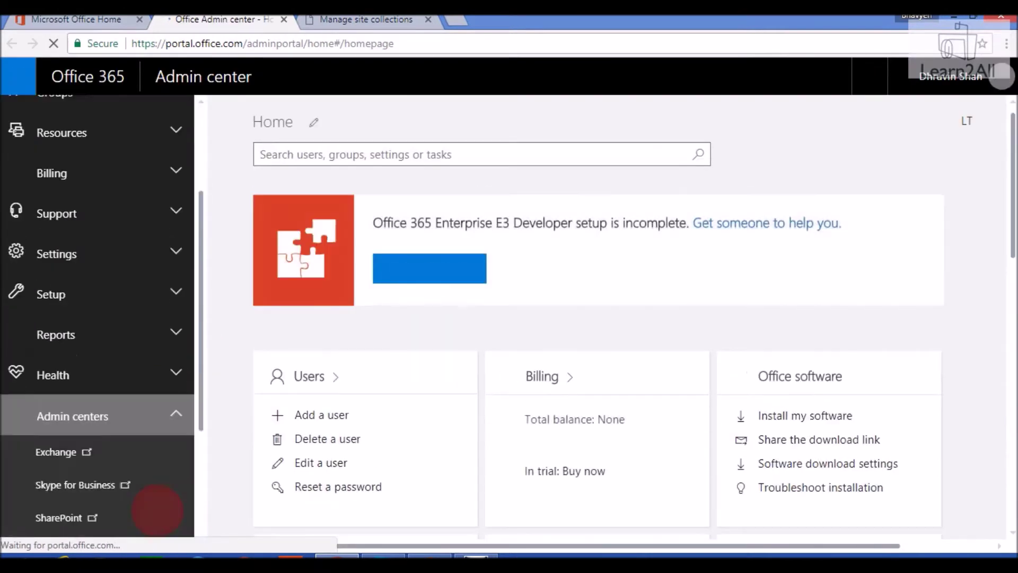
{"action": "scroll", "coordinate": [157, 510], "scroll_direction": "down", "scroll_amount": 3}
{"action": "left_click", "coordinate": [59, 325]}
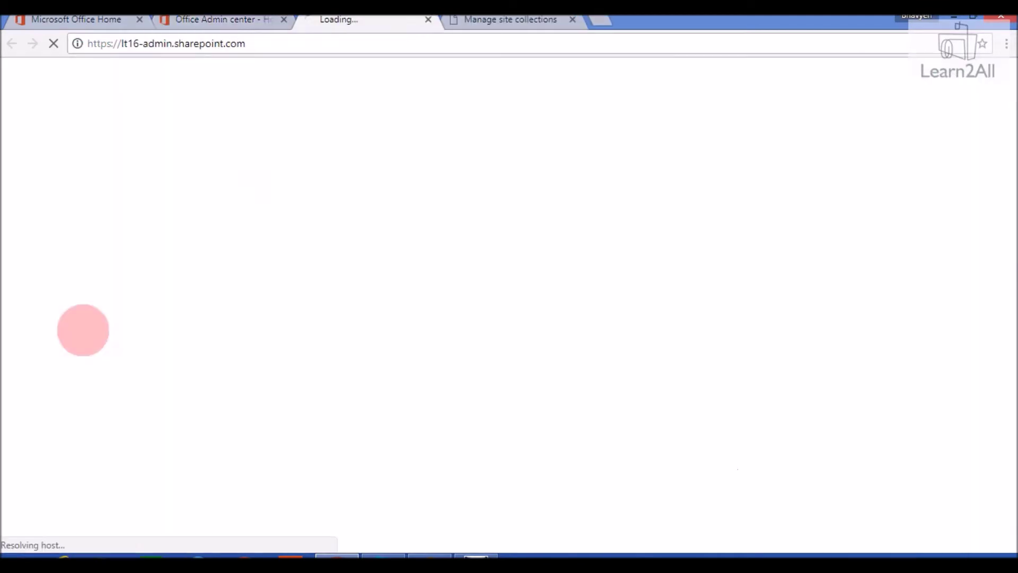
{"action": "left_click", "coordinate": [573, 19]}
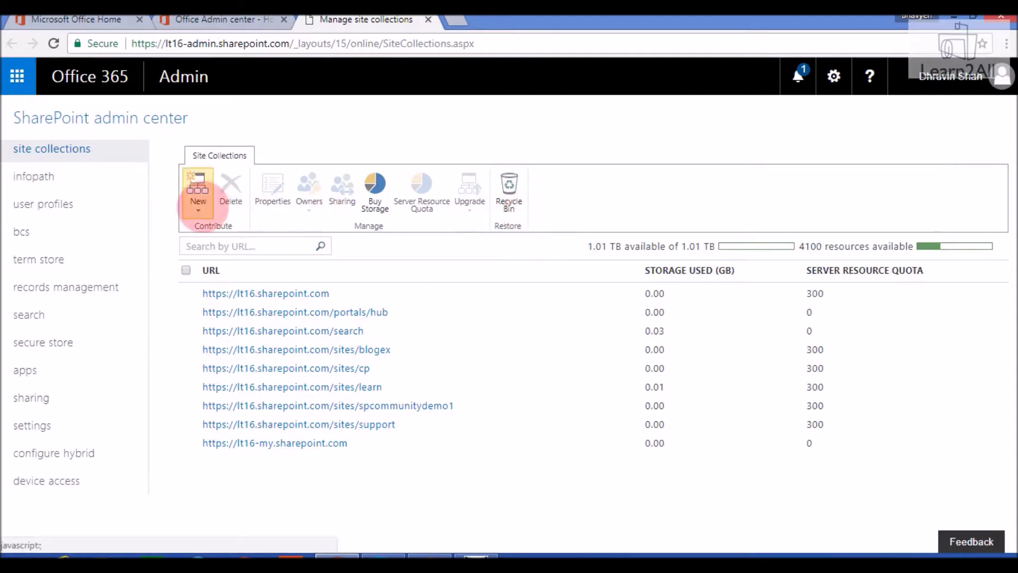
Start a new private site collection titled Blog at the /sites/blog address.
{"action": "left_click", "coordinate": [198, 204]}
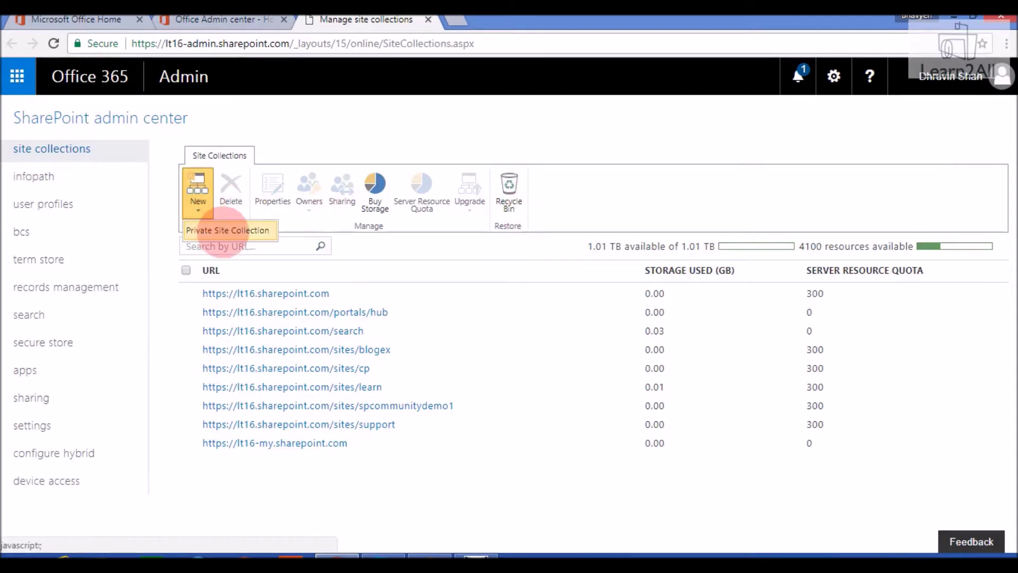
{"action": "left_click", "coordinate": [220, 230]}
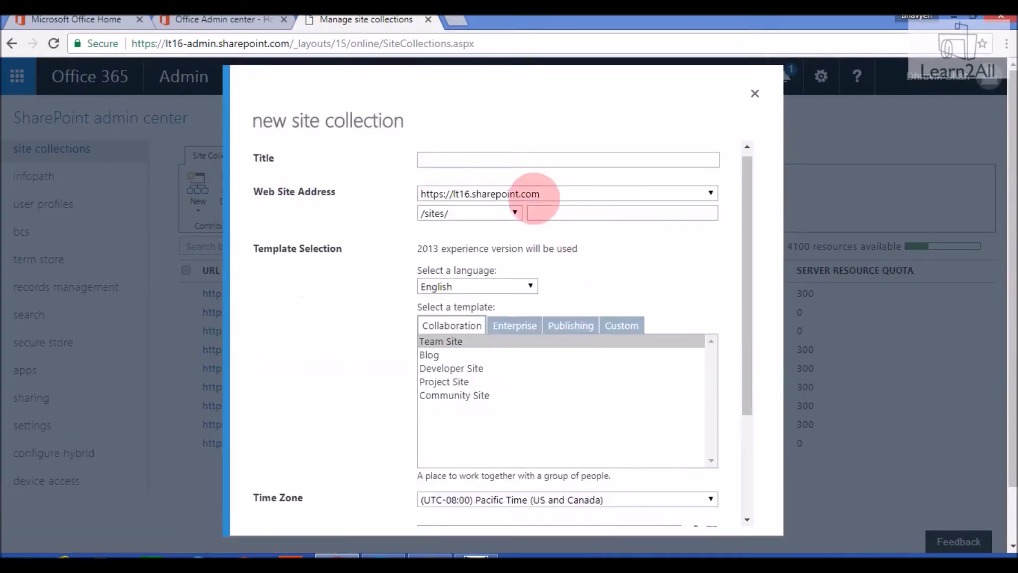
{"action": "left_click", "coordinate": [493, 160]}
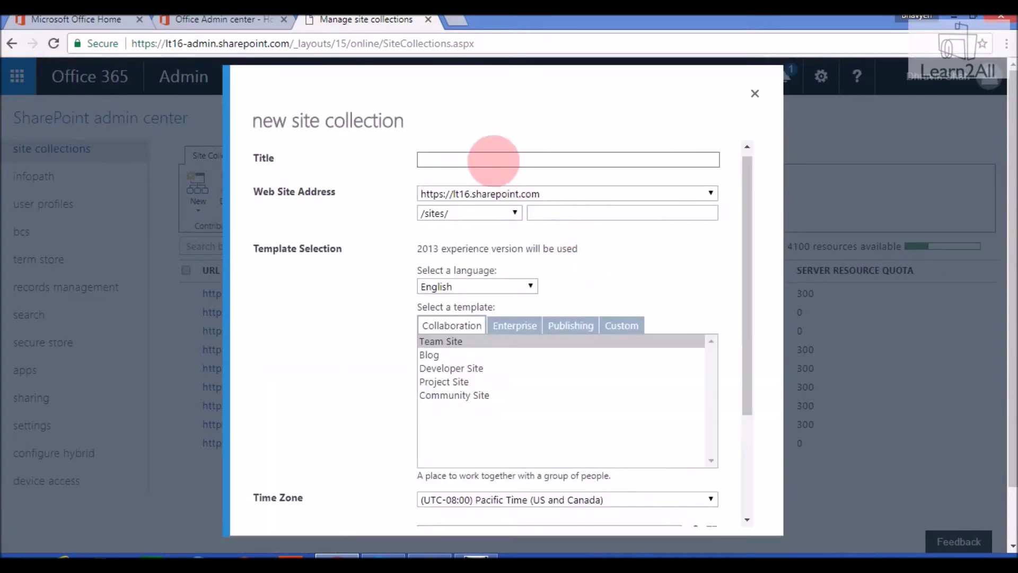
{"action": "type", "text": "Blog"}
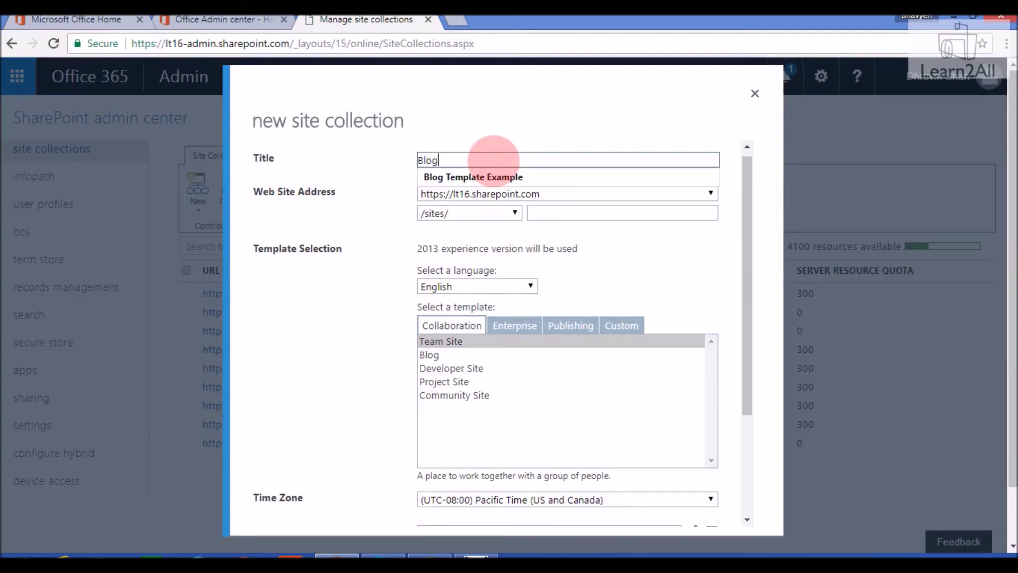
{"action": "key", "text": "Tab"}
{"action": "left_click", "coordinate": [544, 206]}
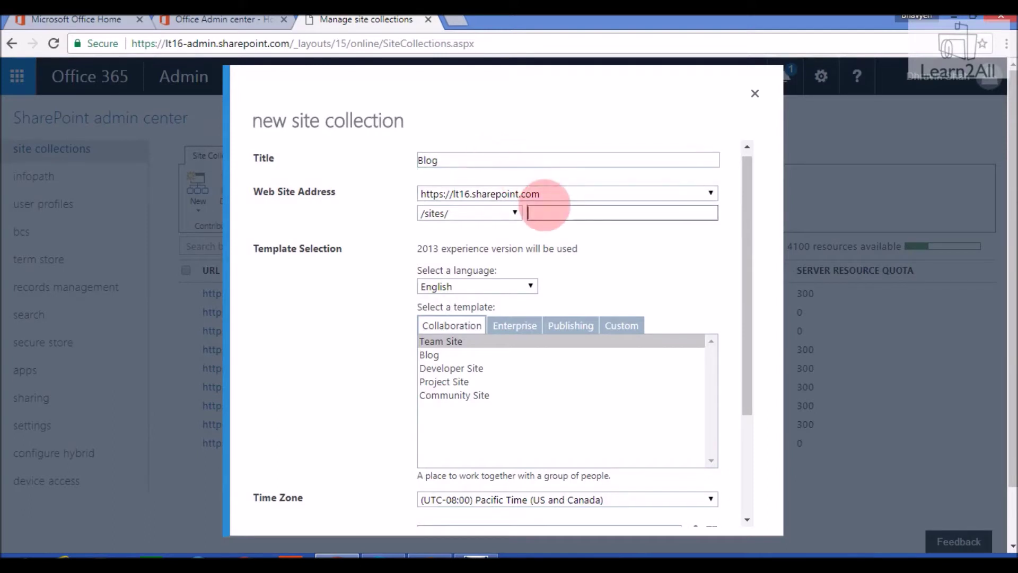
{"action": "type", "text": "b"}
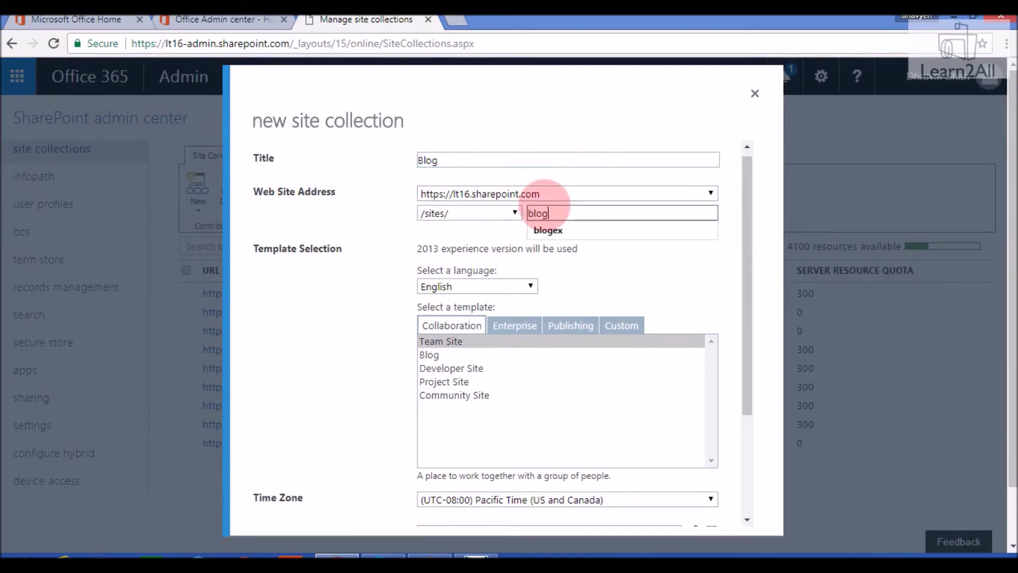
{"action": "type", "text": "log"}
{"action": "key", "text": "Tab"}
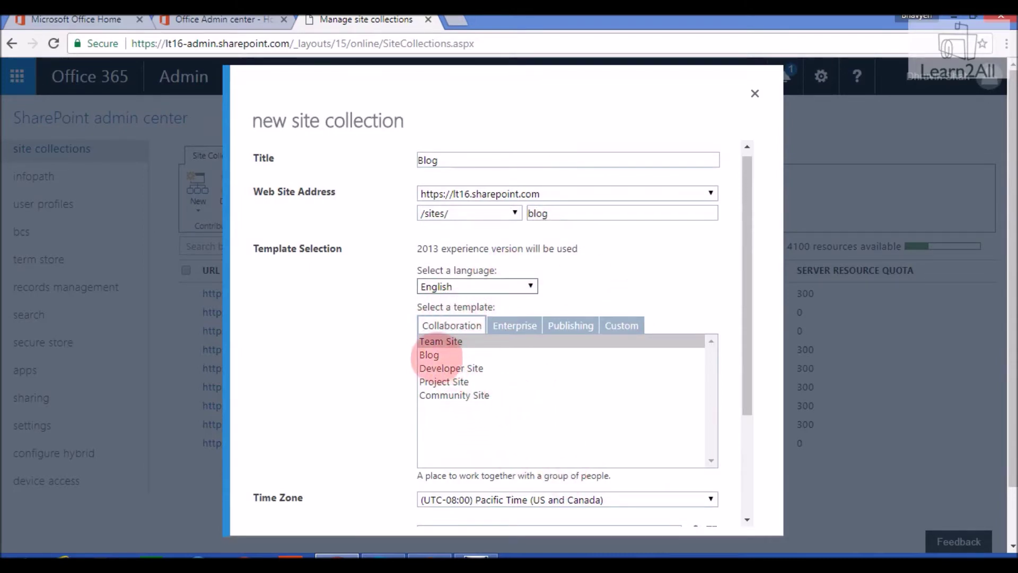
Choose the Blog template, set the site administrator, and open the new blog site.
{"action": "left_click", "coordinate": [433, 355]}
{"action": "scroll", "coordinate": [539, 438], "scroll_direction": "down", "scroll_amount": 3}
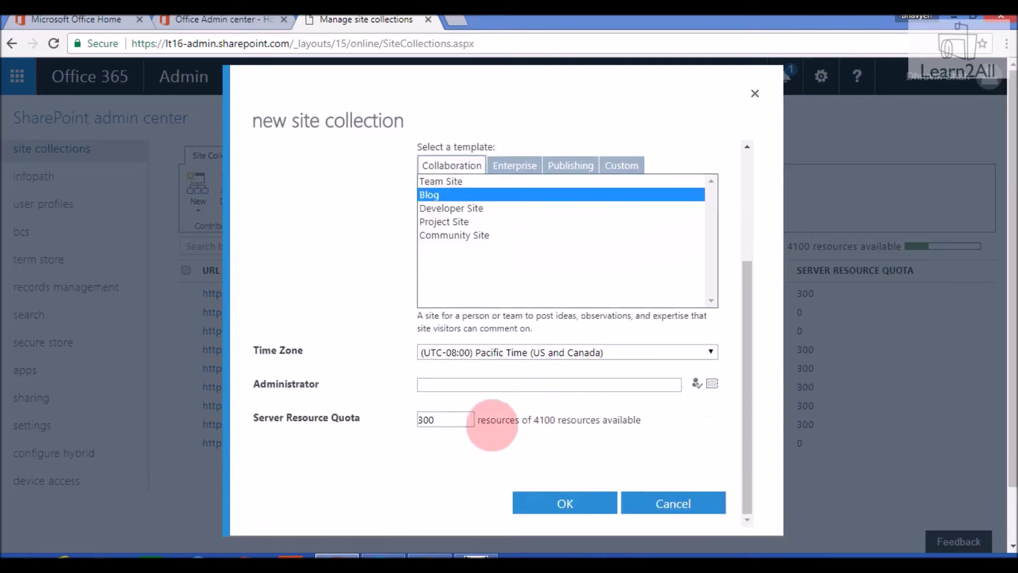
{"action": "scroll", "coordinate": [499, 403], "scroll_direction": "down", "scroll_amount": 2}
{"action": "left_click", "coordinate": [582, 322]}
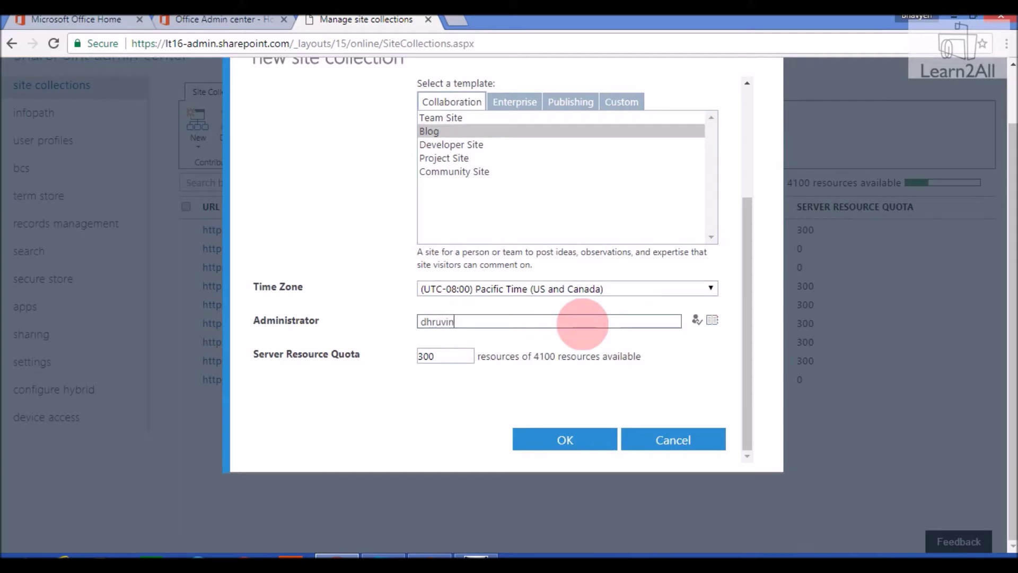
{"action": "type", "text": "dhruvin"}
{"action": "left_click", "coordinate": [696, 320]}
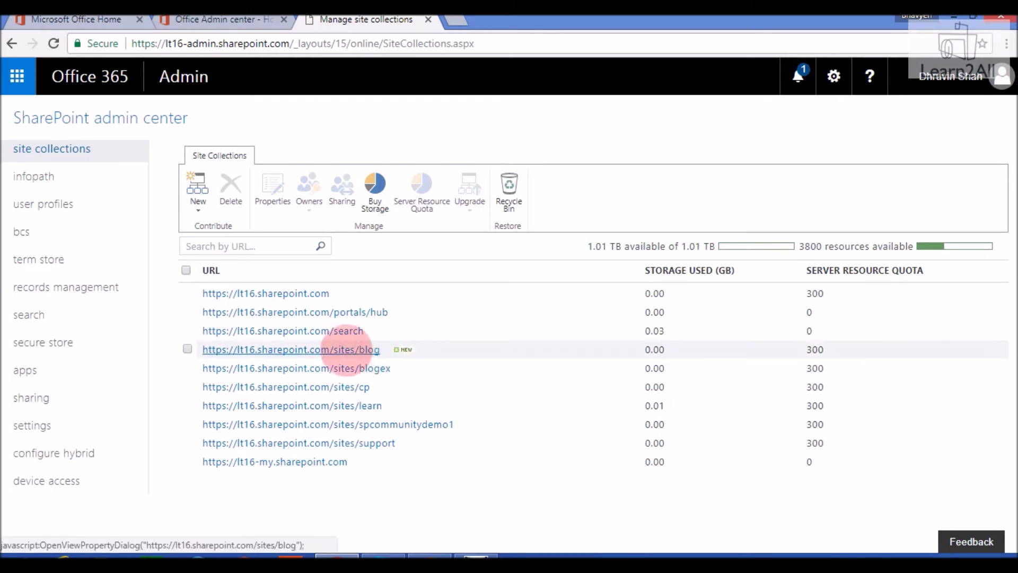
{"action": "left_click", "coordinate": [346, 349]}
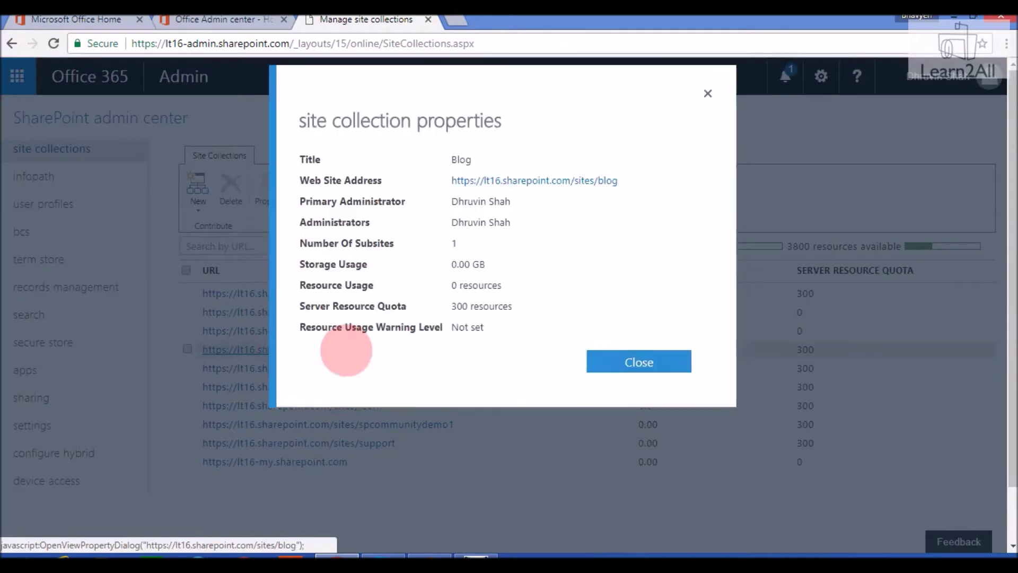
{"action": "left_click", "coordinate": [498, 181]}
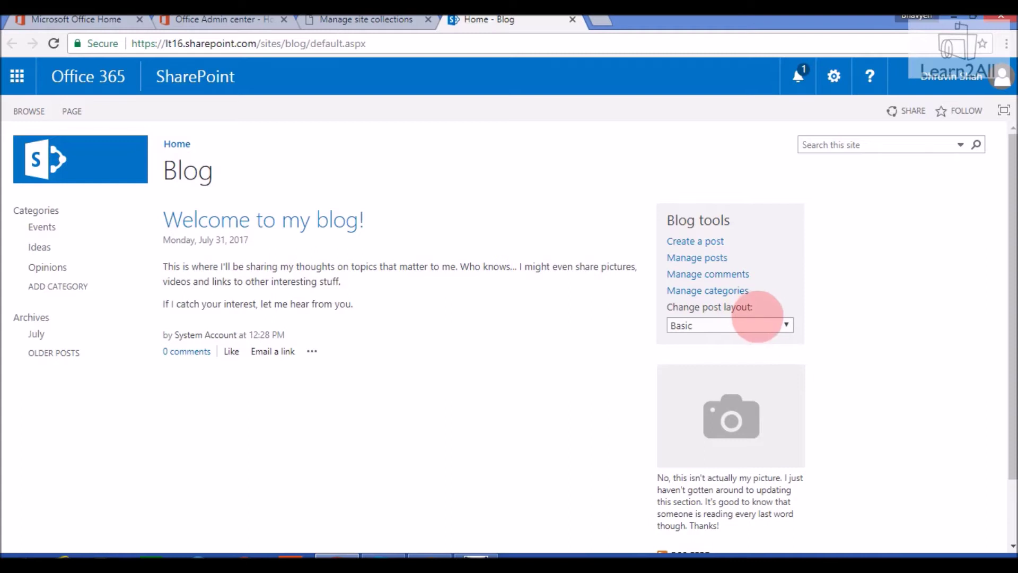
Try the Basic and Boxed post layouts, then settle on the Inline layout.
{"action": "left_click", "coordinate": [760, 325]}
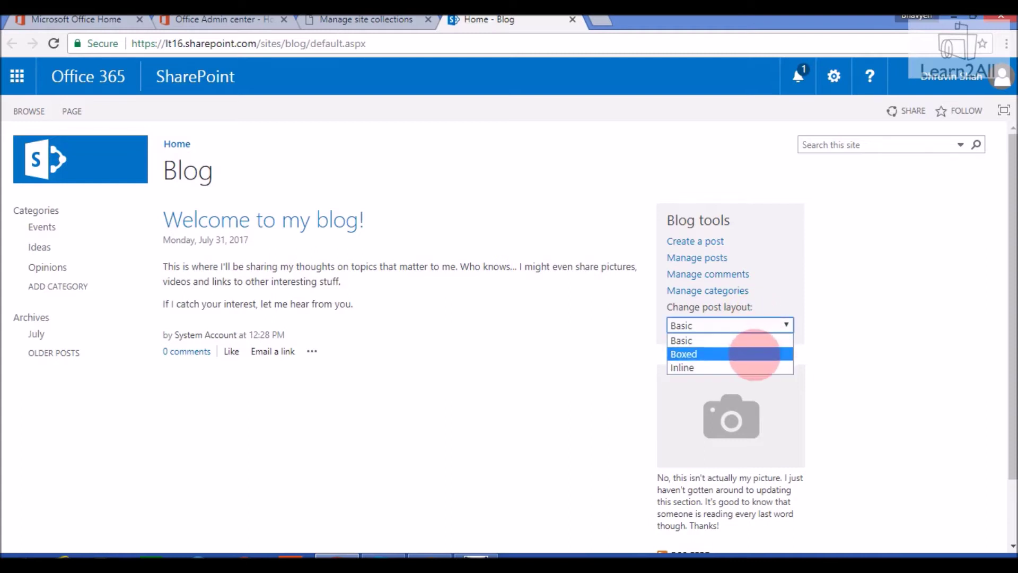
{"action": "left_click", "coordinate": [727, 340]}
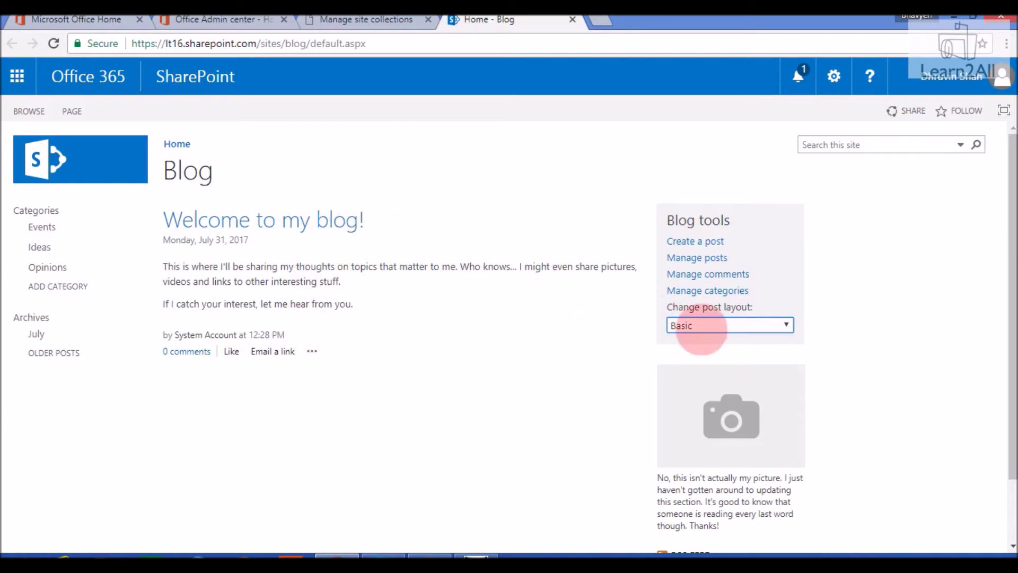
{"action": "left_click", "coordinate": [717, 331]}
{"action": "left_click", "coordinate": [718, 349]}
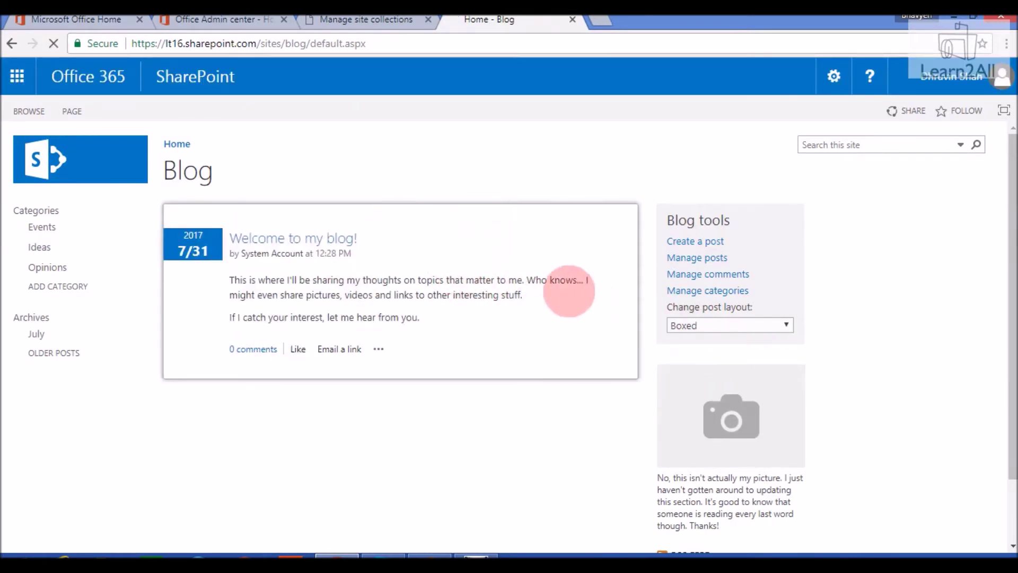
{"action": "left_click", "coordinate": [711, 325]}
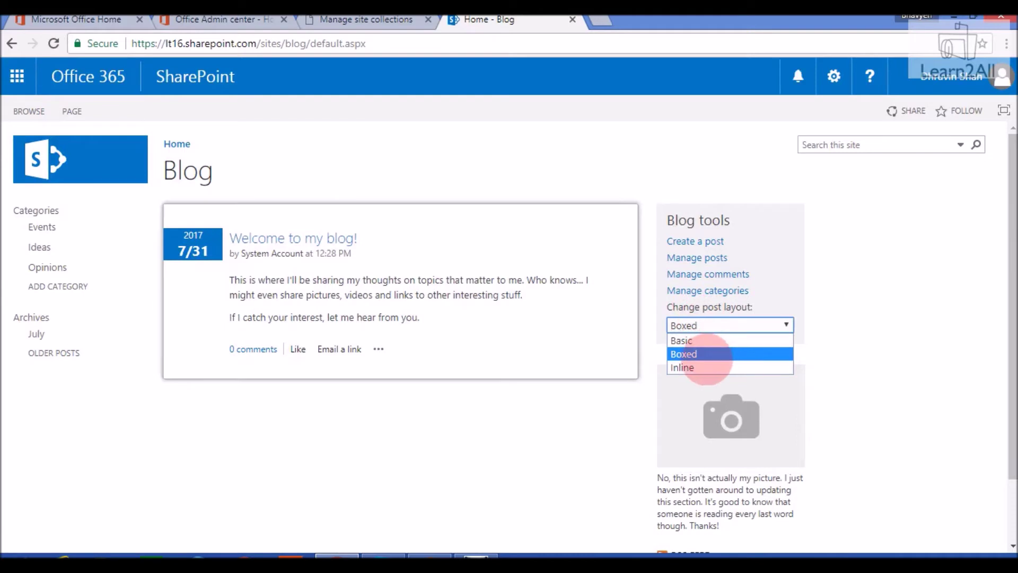
{"action": "left_click", "coordinate": [710, 366]}
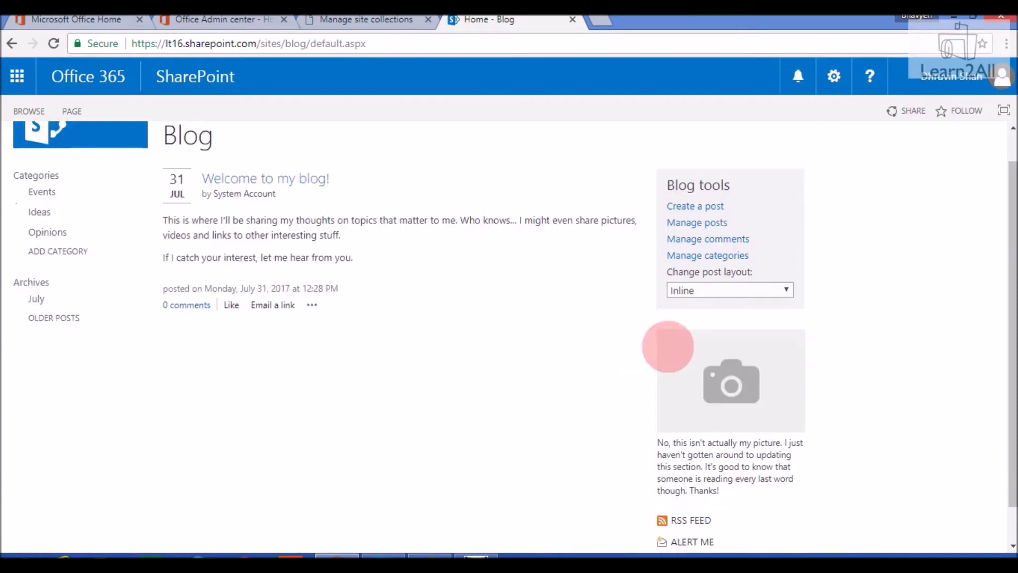
{"action": "scroll", "coordinate": [666, 345], "scroll_direction": "down", "scroll_amount": 2}
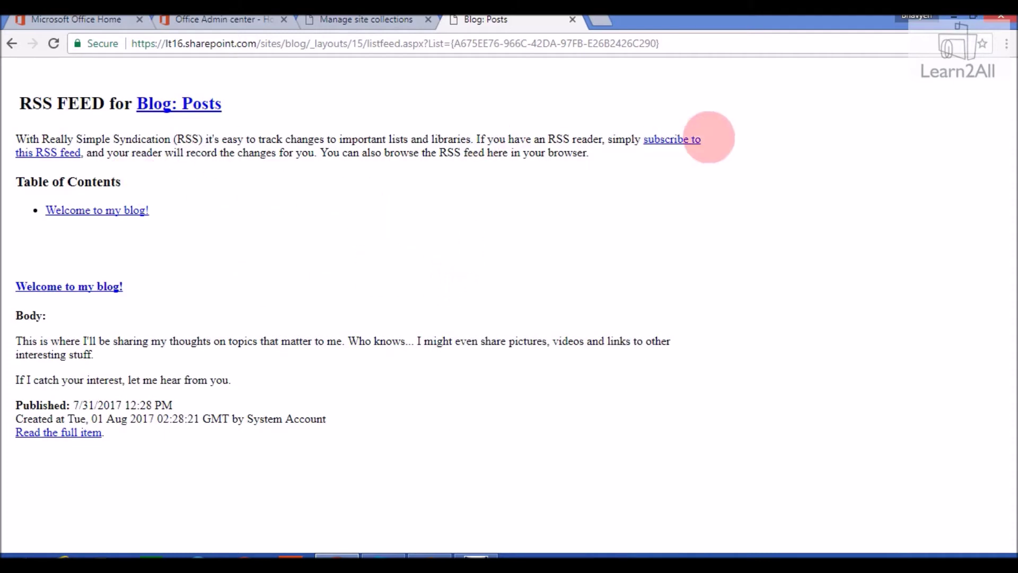
{"action": "left_click", "coordinate": [664, 138]}
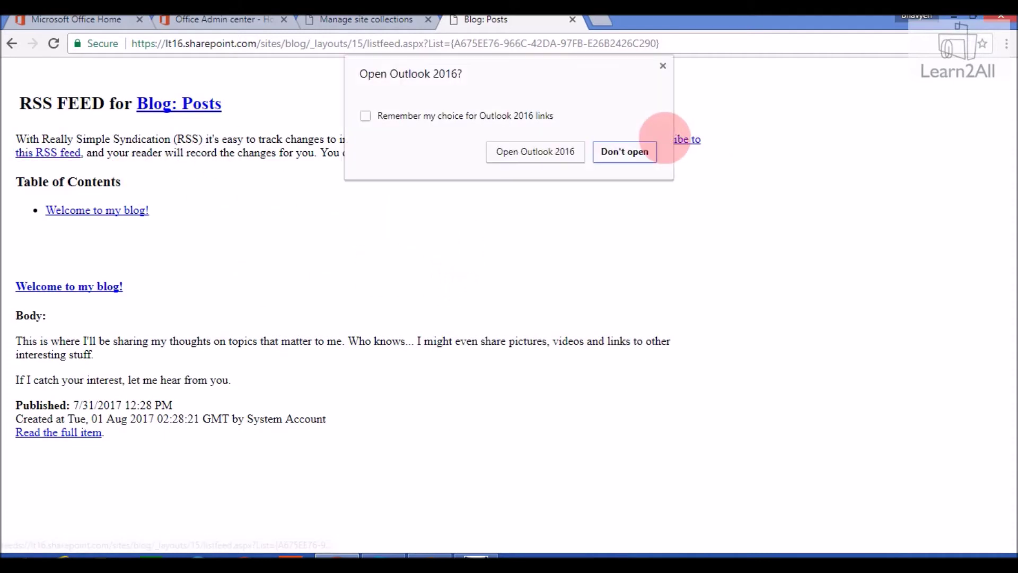
{"action": "left_click", "coordinate": [663, 65]}
{"action": "key", "text": "alt+Left"}
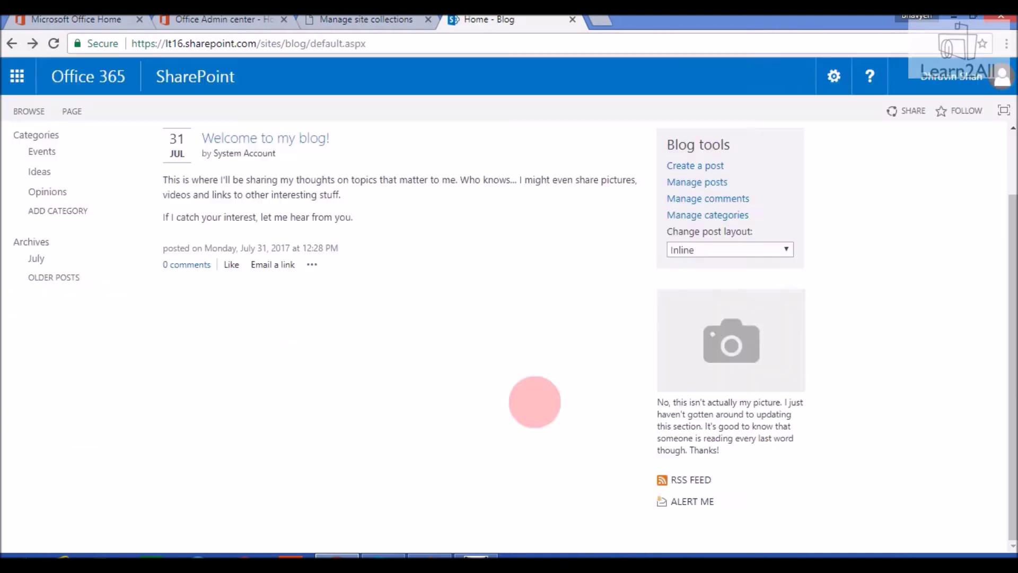
{"action": "left_click", "coordinate": [692, 501]}
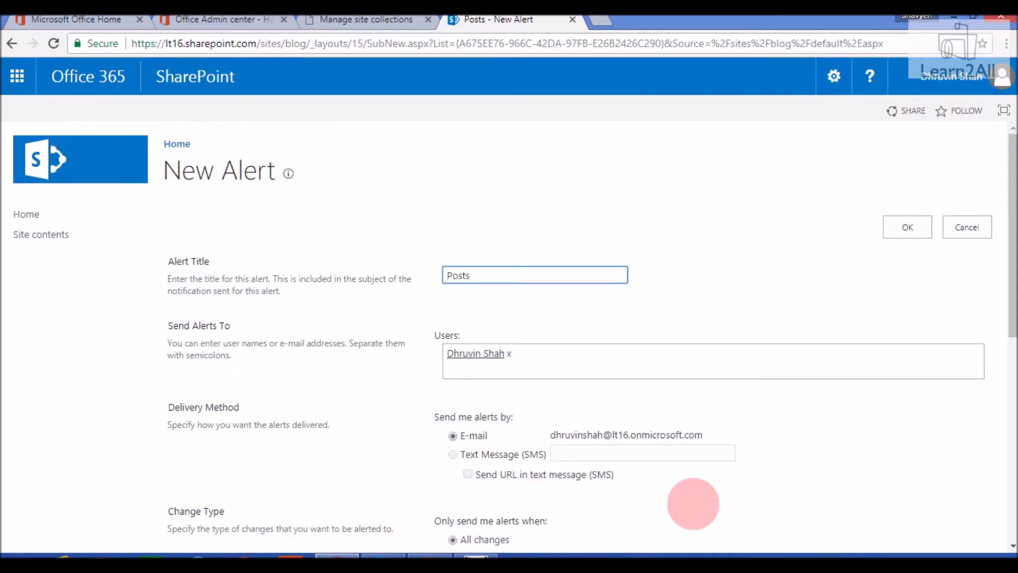
Cancel the New Alert form without saving to return to the Blog home page.
{"action": "scroll", "coordinate": [609, 399], "scroll_direction": "down", "scroll_amount": 5}
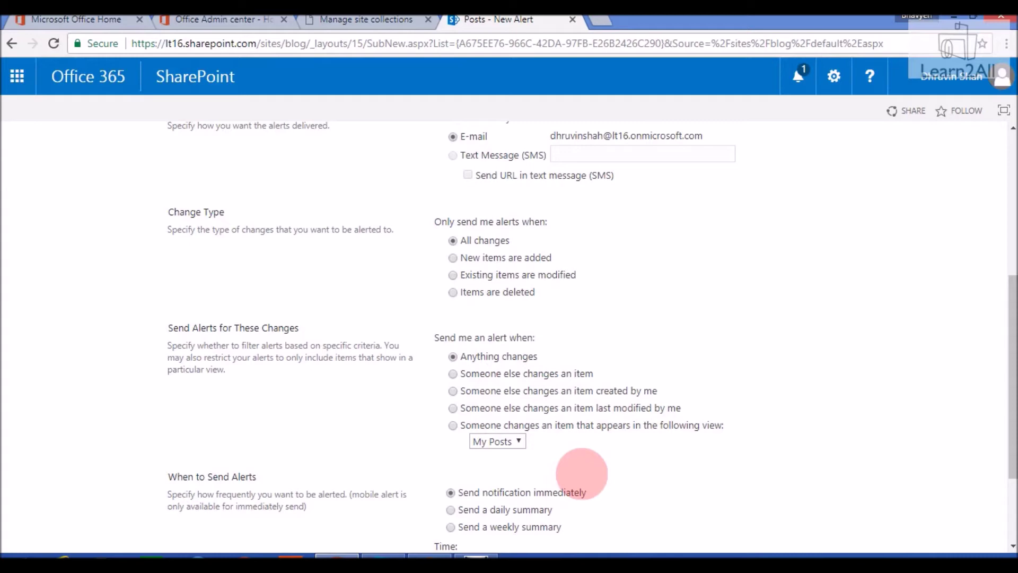
{"action": "scroll", "coordinate": [581, 473], "scroll_direction": "up", "scroll_amount": 6}
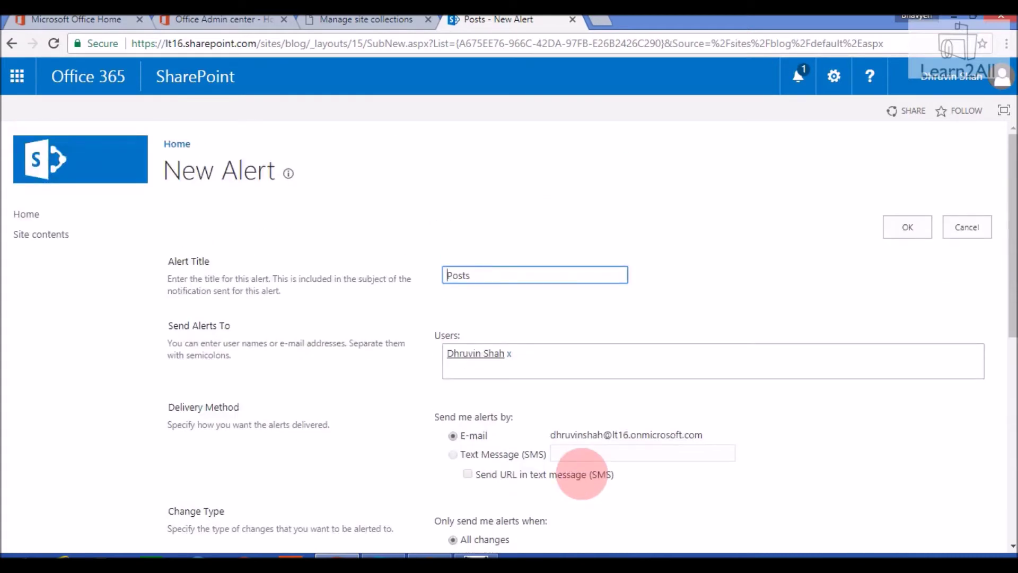
{"action": "left_click", "coordinate": [557, 362]}
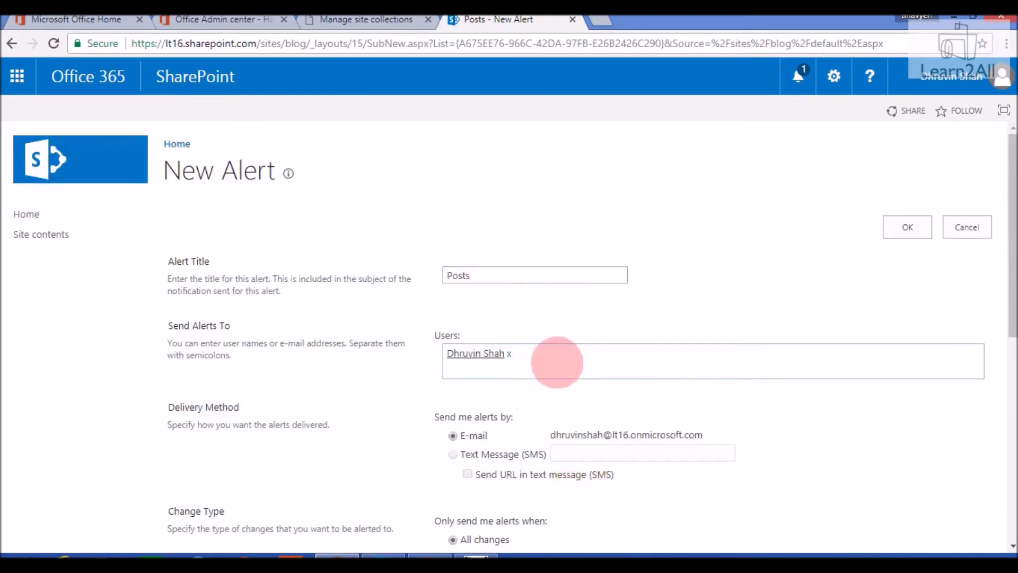
{"action": "scroll", "coordinate": [523, 477], "scroll_direction": "down", "scroll_amount": 6}
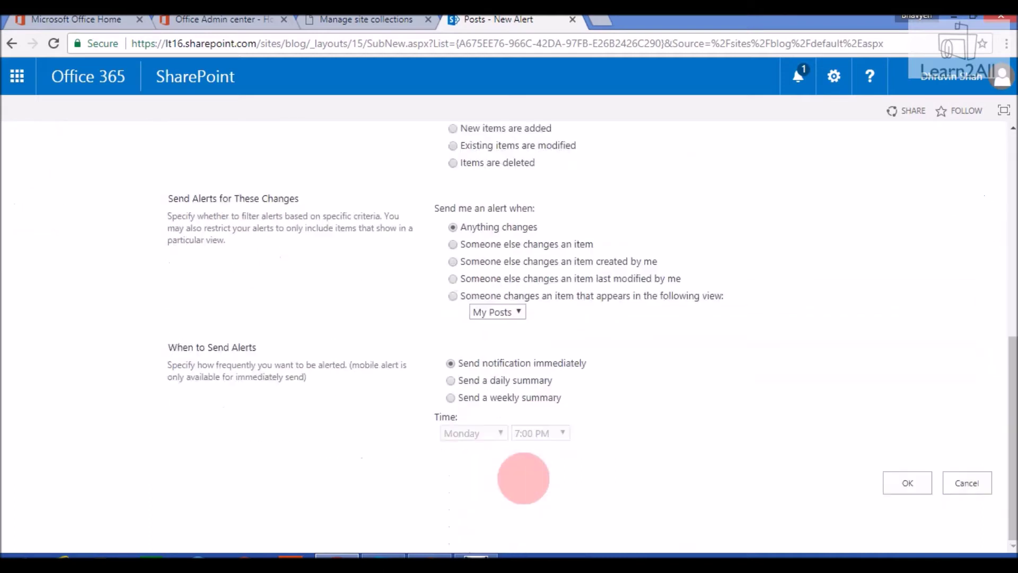
{"action": "left_click", "coordinate": [974, 483]}
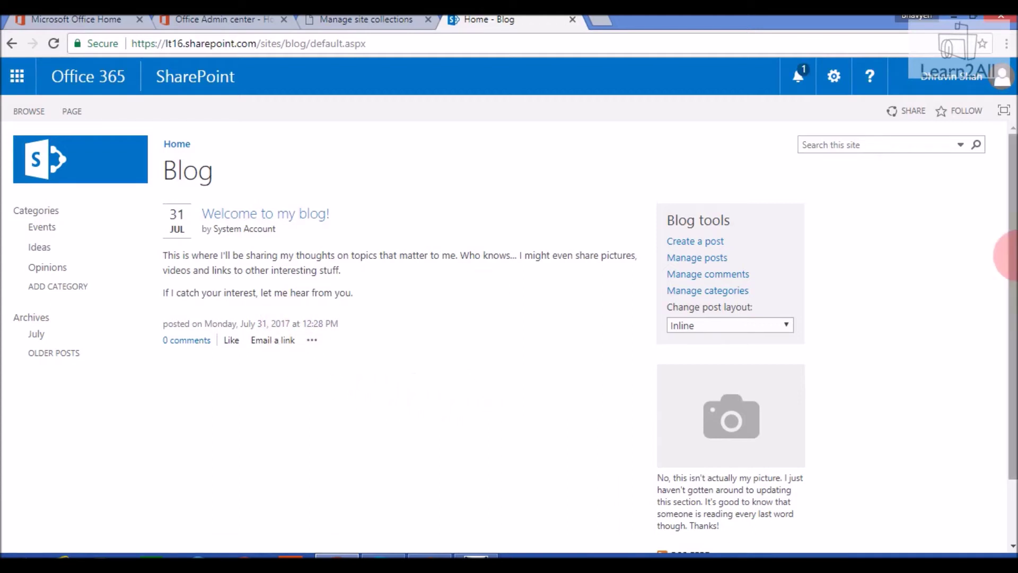
{"action": "left_click", "coordinate": [838, 85]}
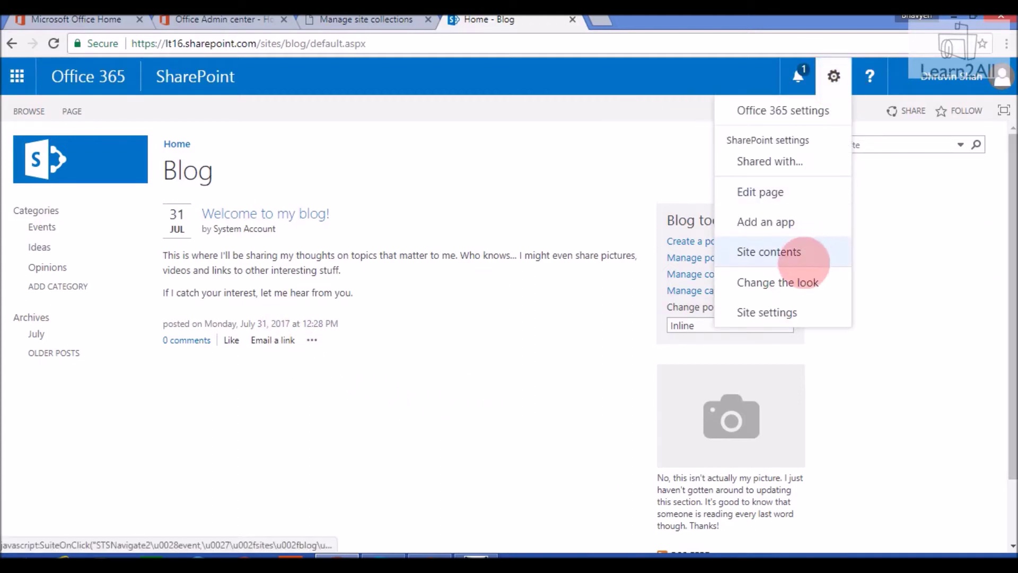
Go to Site contents and switch it to the classic SharePoint view.
{"action": "left_click", "coordinate": [773, 251]}
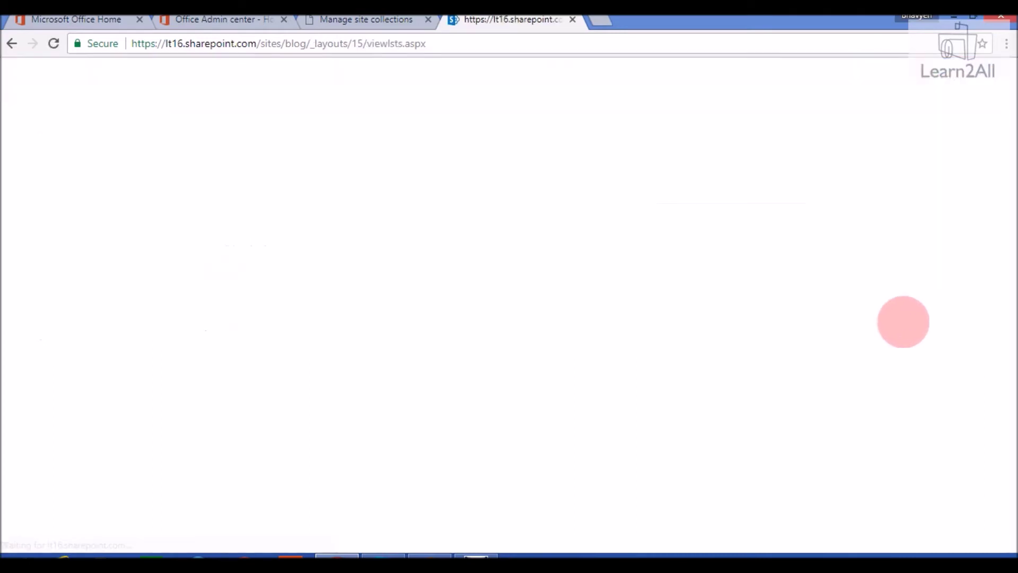
{"action": "left_click", "coordinate": [101, 533]}
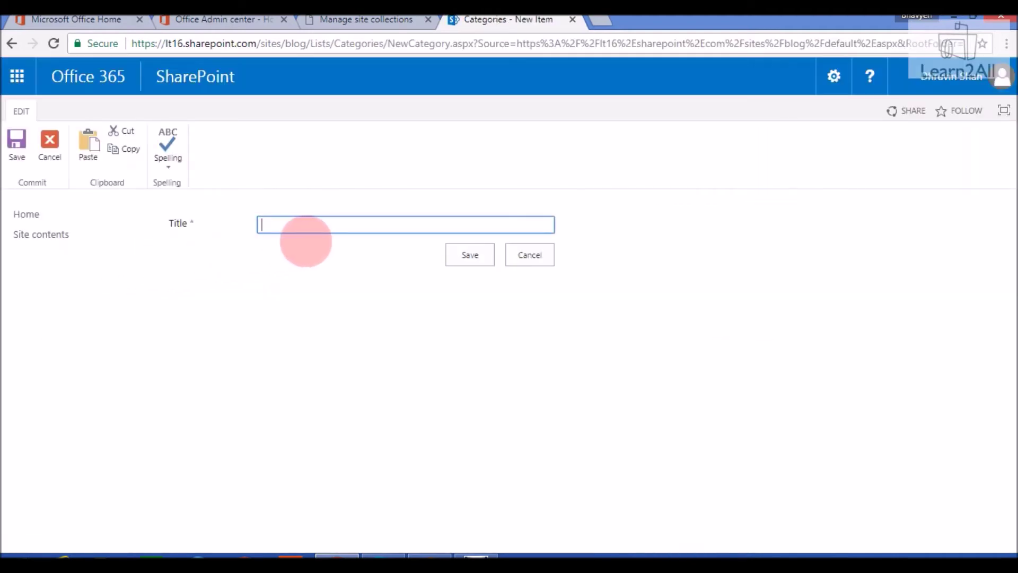
Add a blog category named Software and save it.
{"action": "type", "text": "optware"}
{"action": "left_click", "coordinate": [477, 254]}
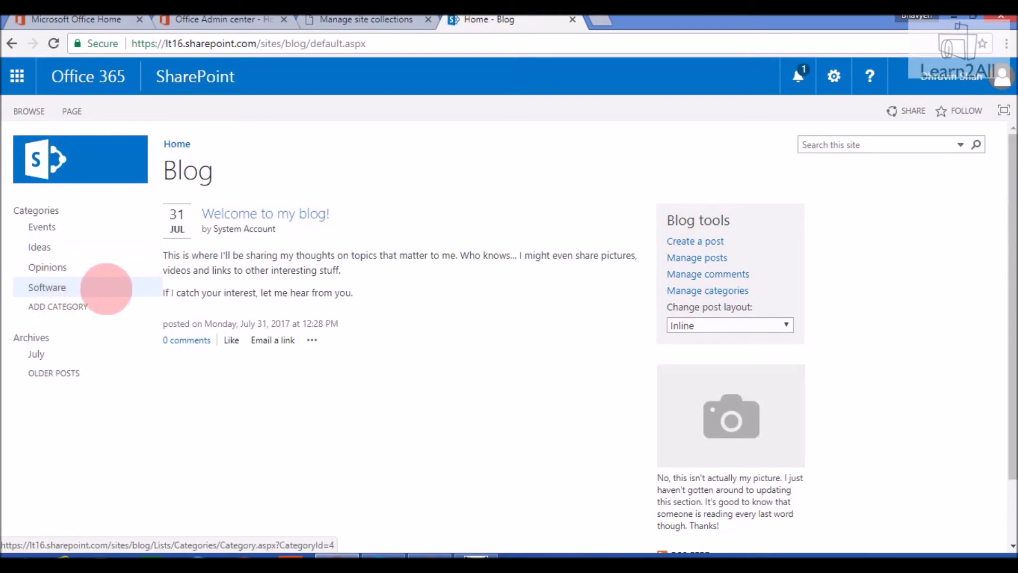
Publish a new post 'Software Development Life Cycle' assigned to the Software category.
{"action": "left_click", "coordinate": [696, 242]}
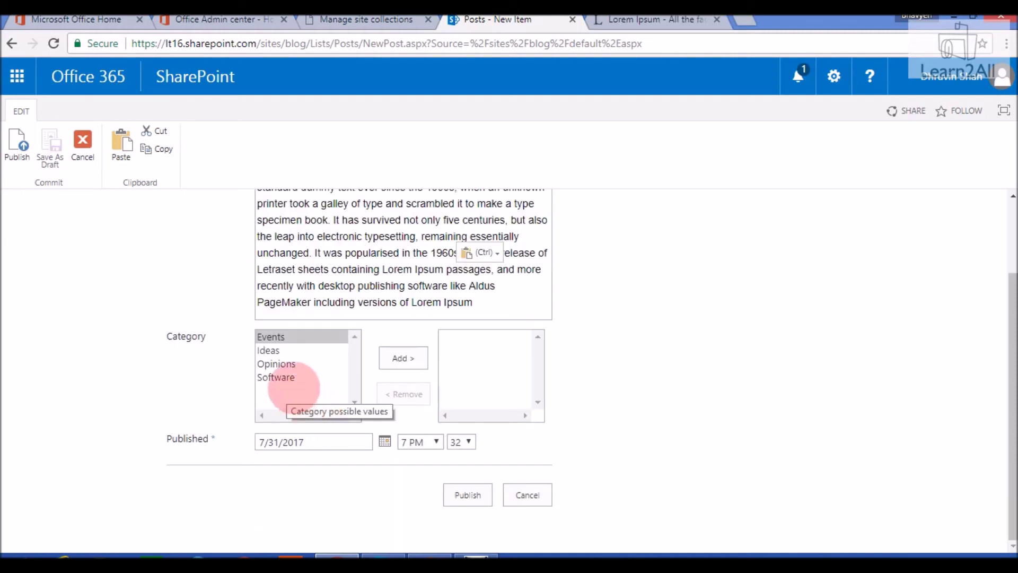
{"action": "left_click", "coordinate": [281, 377]}
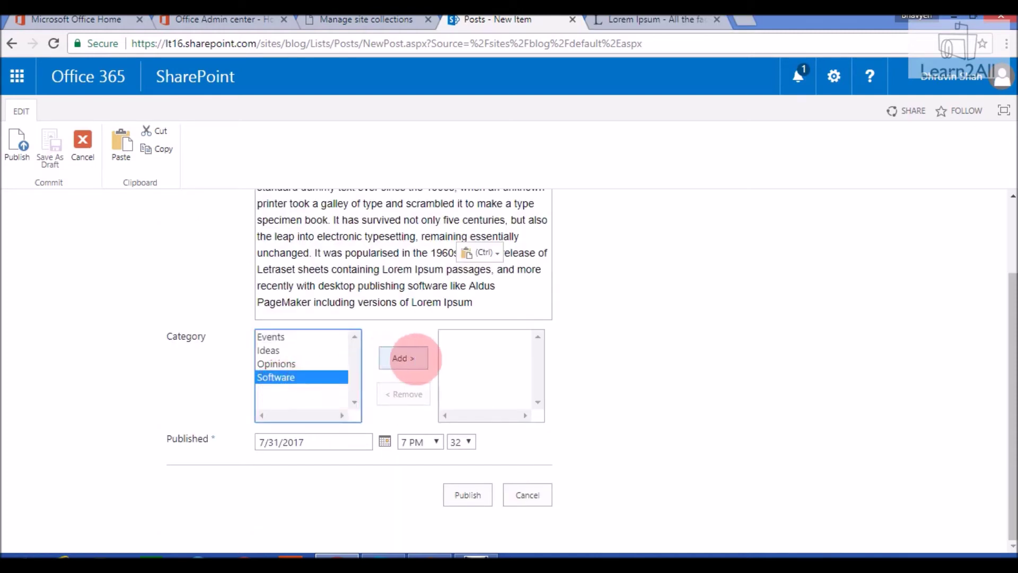
{"action": "left_click", "coordinate": [403, 358]}
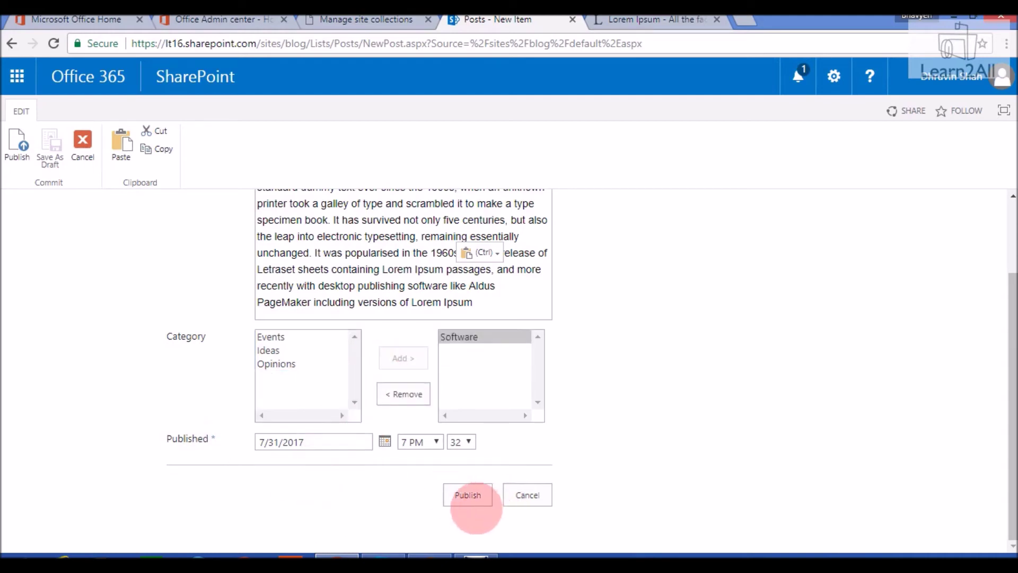
{"action": "left_click", "coordinate": [467, 495]}
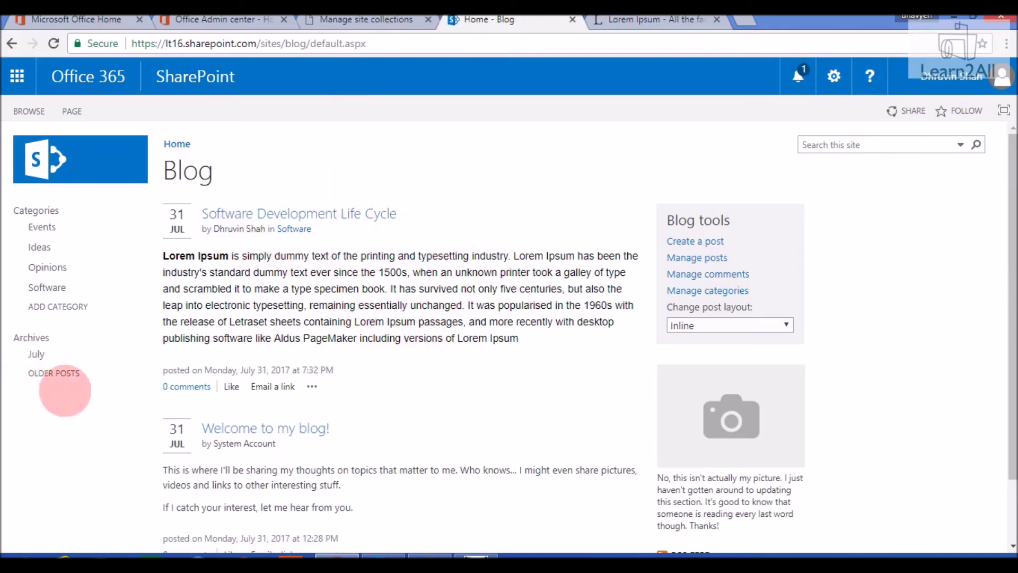
Switch the post layout to Basic and like the Software Development Life Cycle post.
{"action": "left_click", "coordinate": [46, 287]}
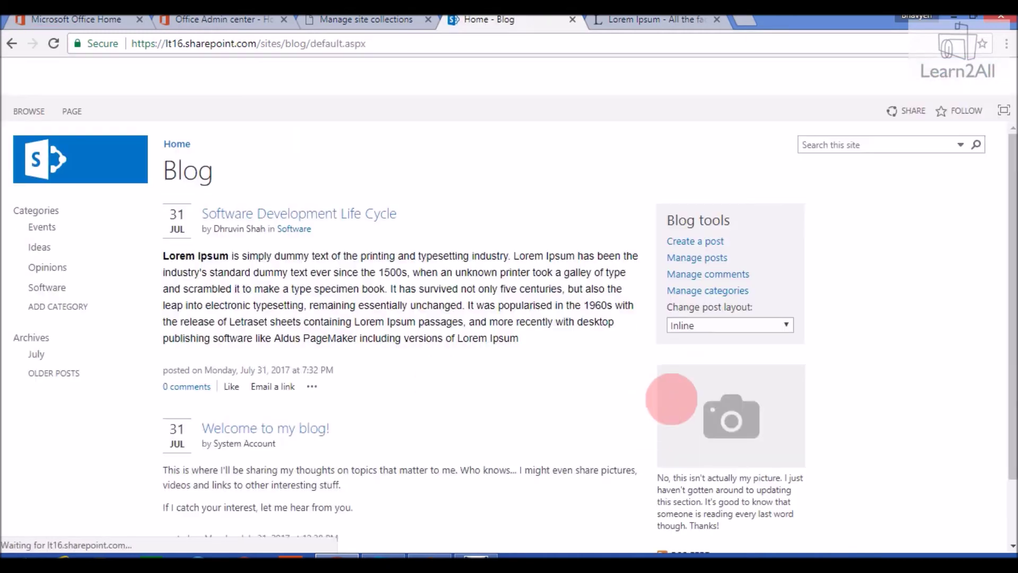
{"action": "left_click", "coordinate": [710, 325]}
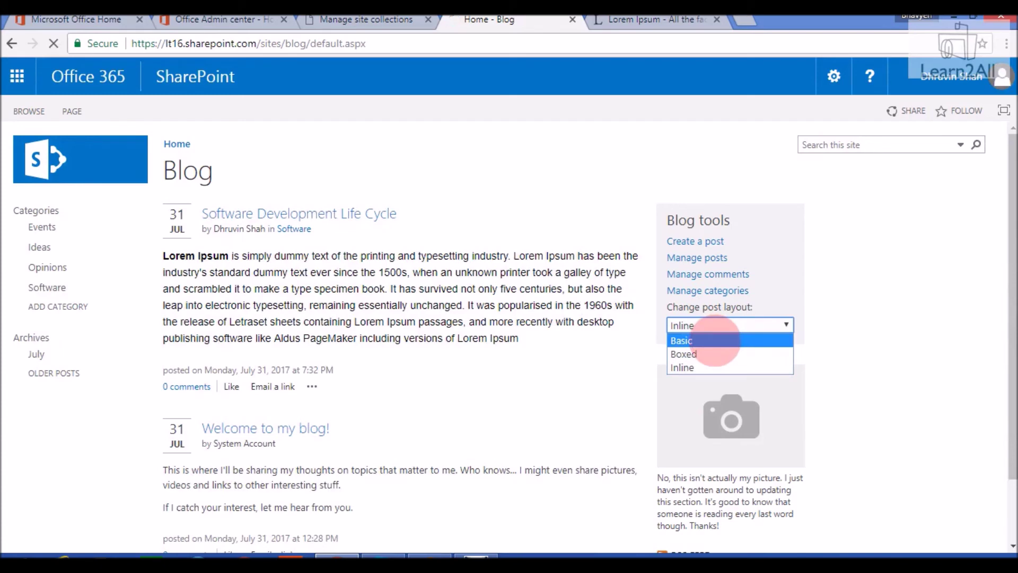
{"action": "left_click", "coordinate": [711, 340]}
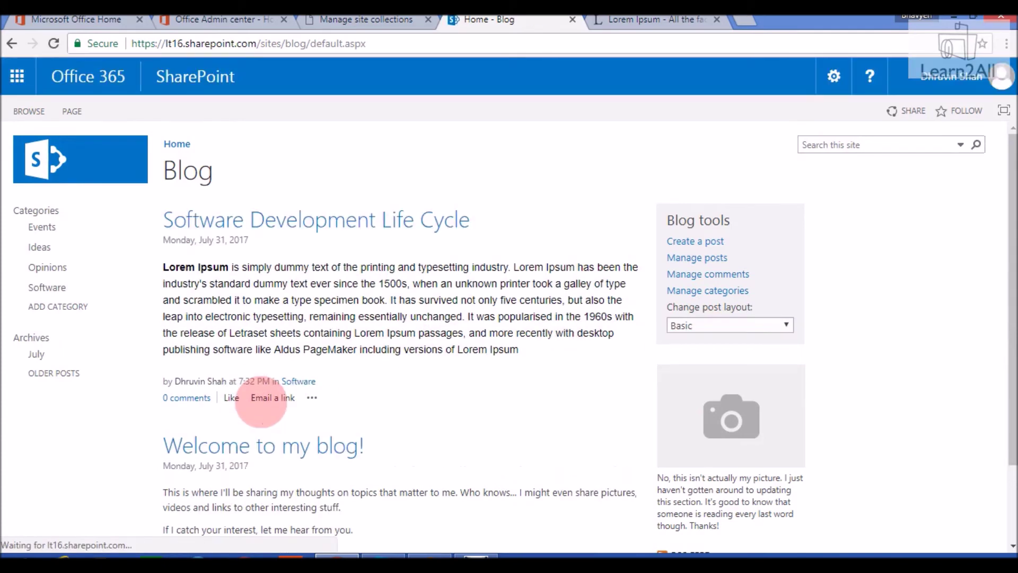
{"action": "left_click", "coordinate": [232, 399]}
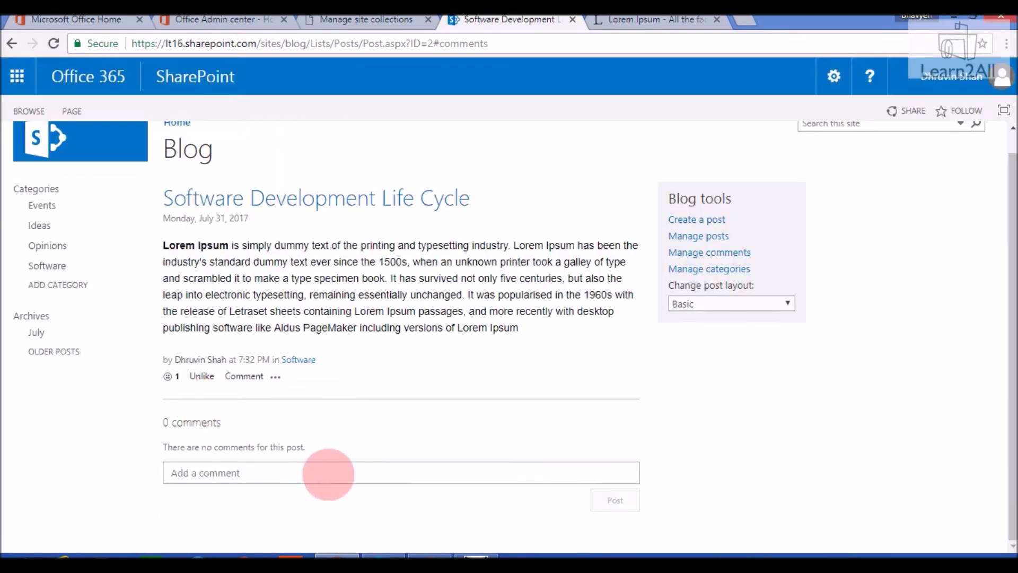
Post the comment 'Nice blog!!' on the Software Development Life Cycle post.
{"action": "left_click", "coordinate": [328, 473]}
{"action": "type", "text": "Nic"}
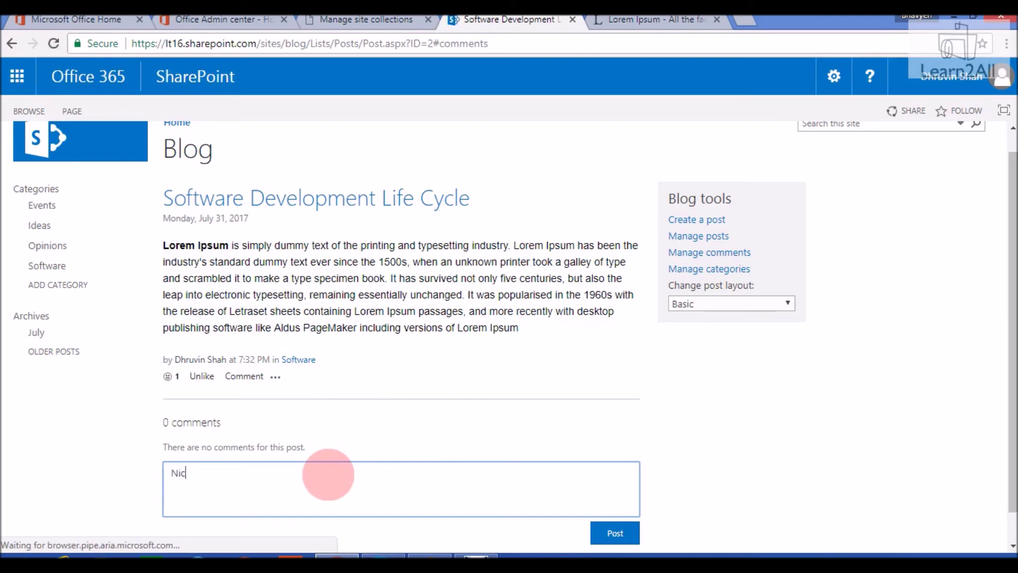
{"action": "type", "text": "e blog!!"}
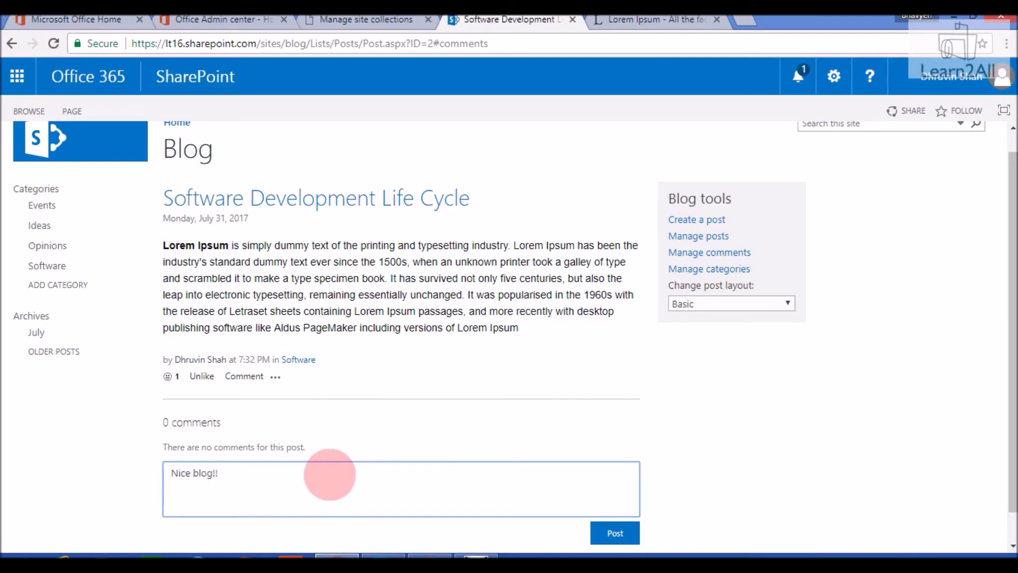
{"action": "scroll", "coordinate": [397, 480], "scroll_direction": "down", "scroll_amount": 1}
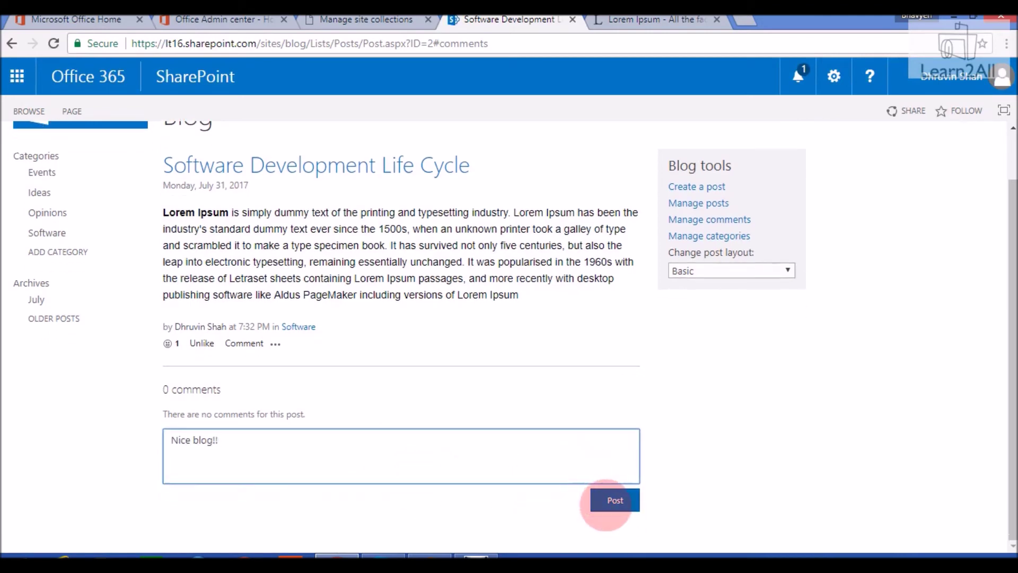
{"action": "left_click", "coordinate": [607, 500]}
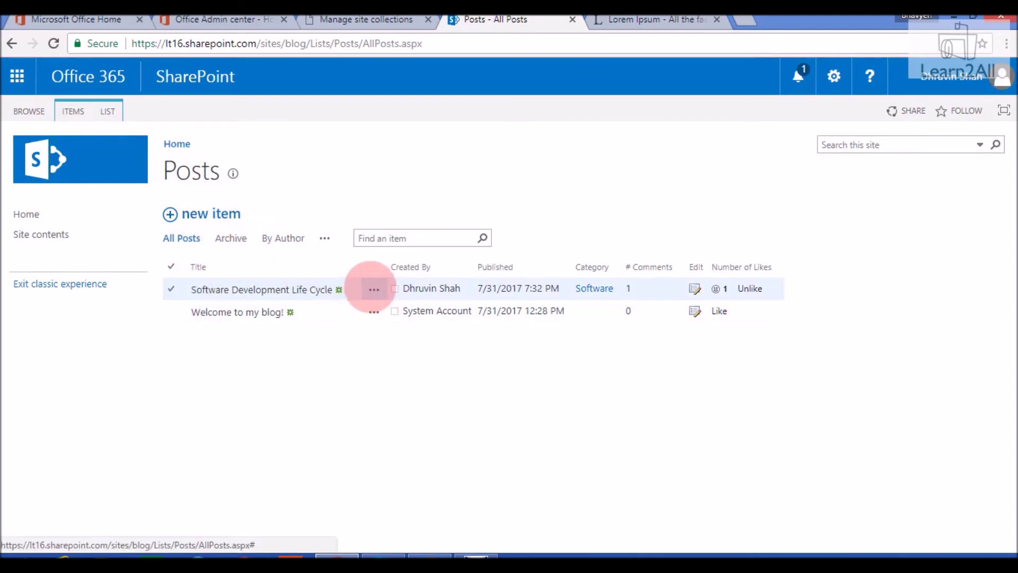
Edit the Software Development Life Cycle post to add the Opinions category and republish it.
{"action": "left_click", "coordinate": [373, 289]}
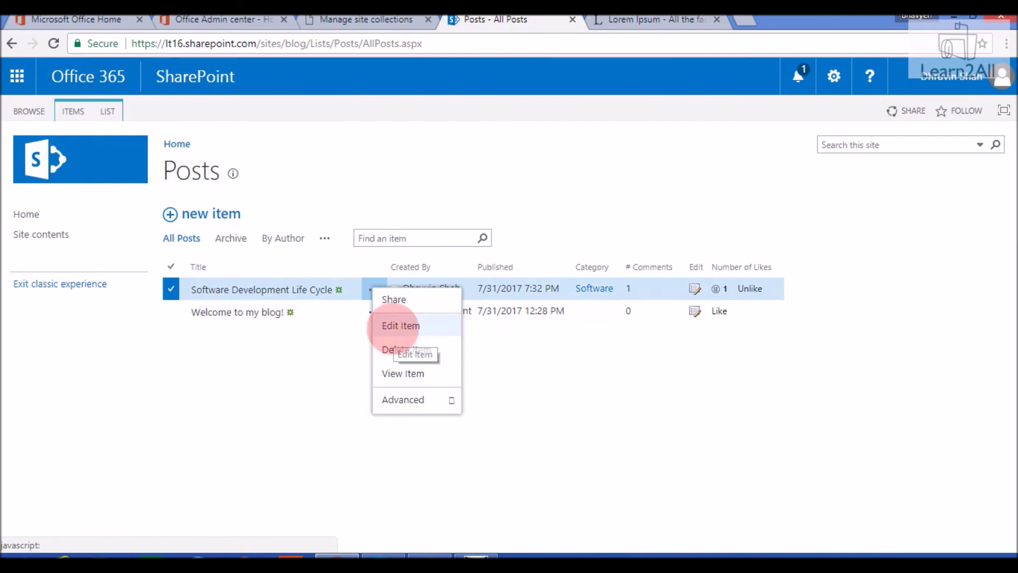
{"action": "left_click", "coordinate": [387, 327]}
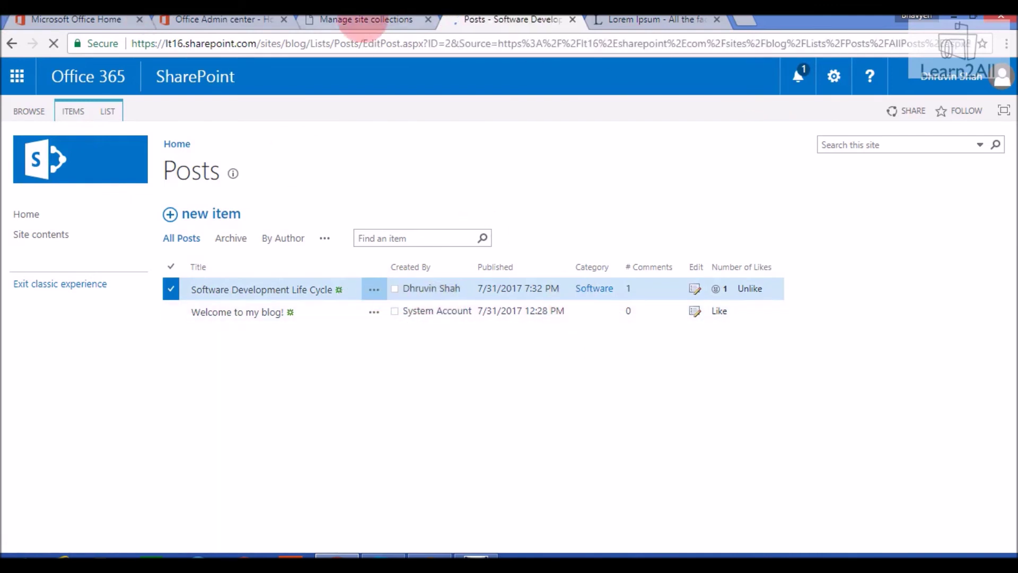
{"action": "scroll", "coordinate": [483, 353], "scroll_direction": "down", "scroll_amount": 2}
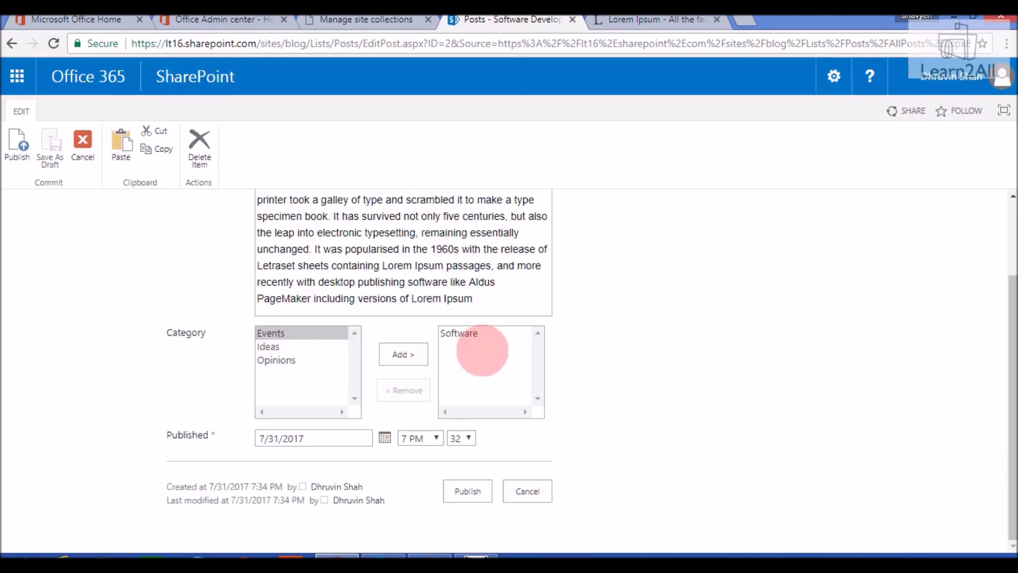
{"action": "left_click", "coordinate": [281, 360]}
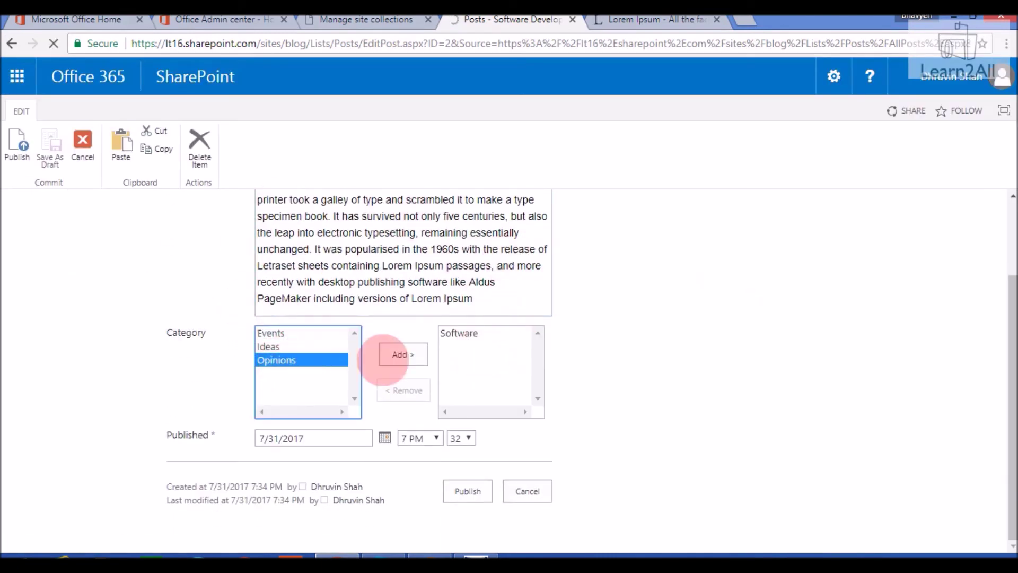
{"action": "left_click", "coordinate": [403, 354]}
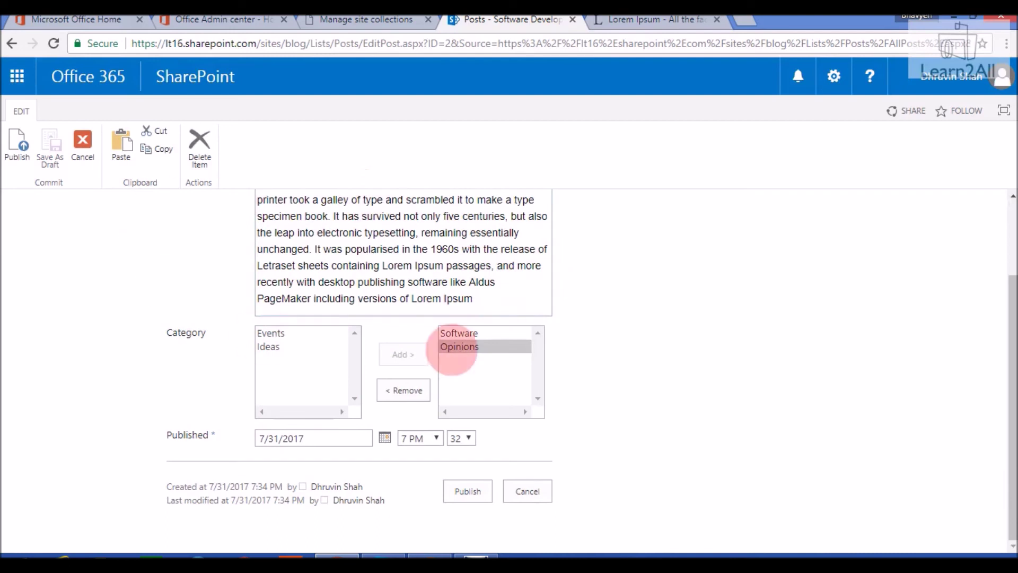
{"action": "left_click", "coordinate": [481, 494]}
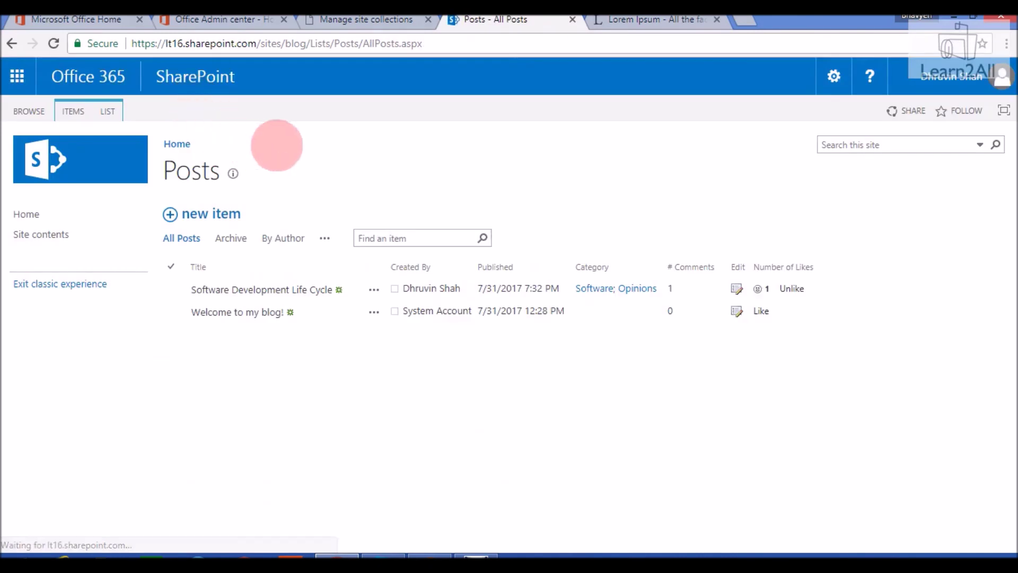
Return to the blog home, then open the 'Nice blog!!' comment for editing via Manage comments.
{"action": "left_click", "coordinate": [37, 218]}
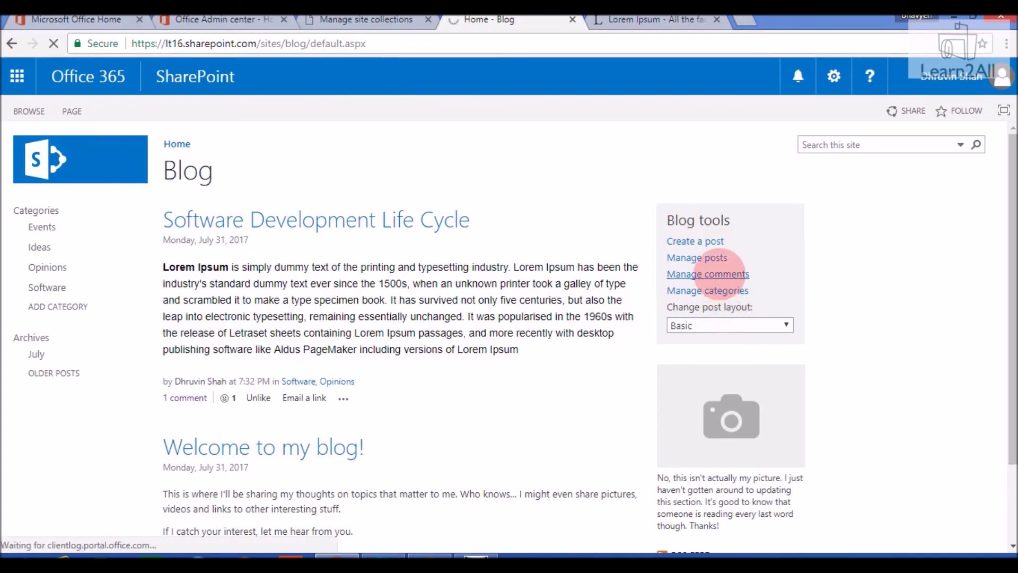
{"action": "left_click", "coordinate": [719, 273]}
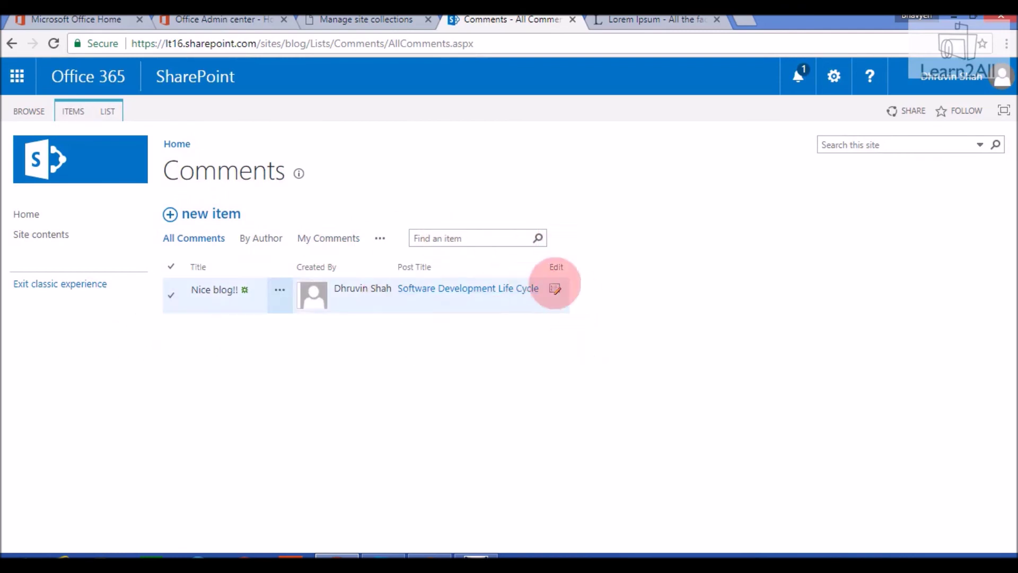
{"action": "left_click", "coordinate": [551, 289]}
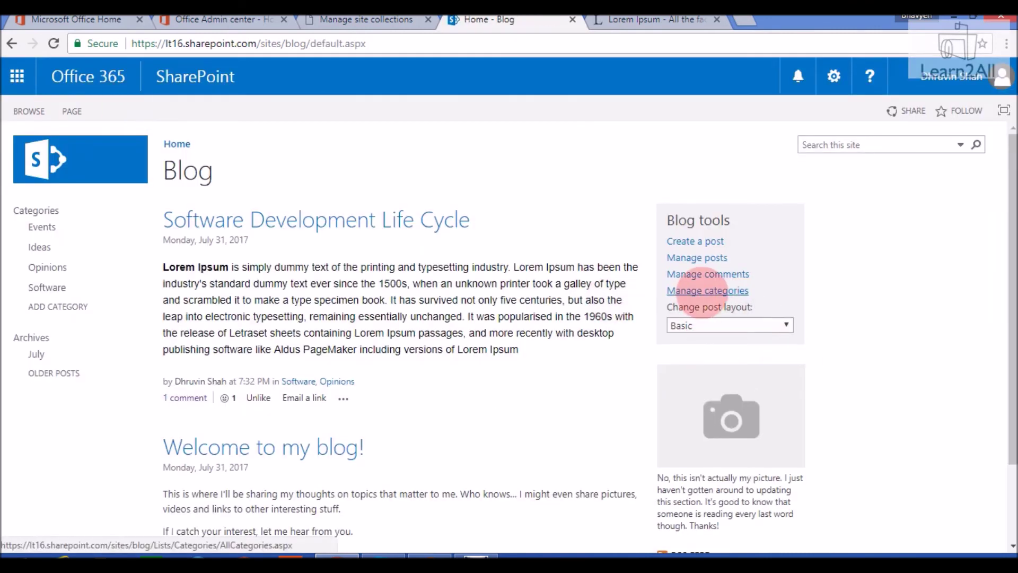
{"action": "left_click", "coordinate": [699, 293]}
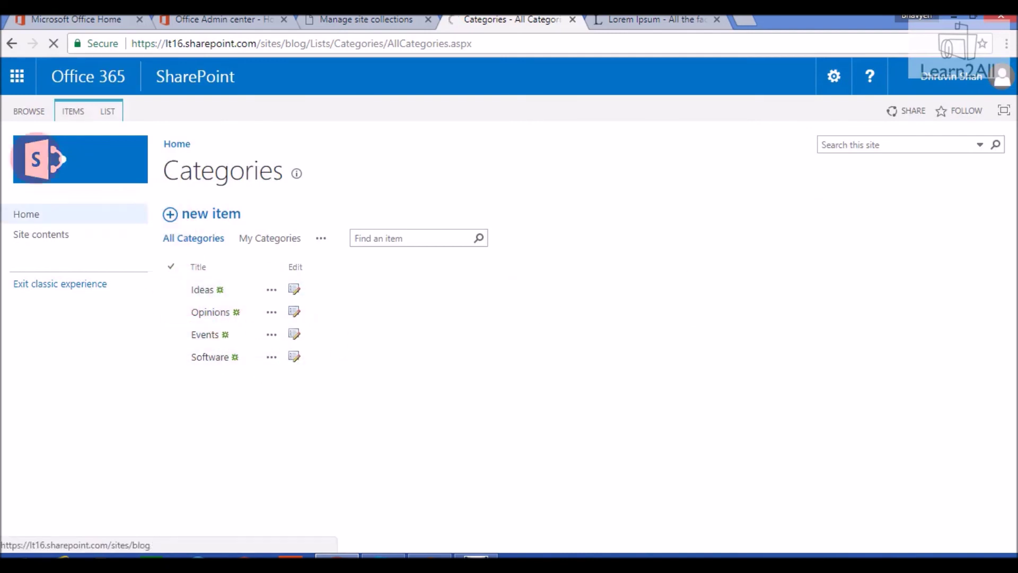
{"action": "left_click", "coordinate": [13, 43]}
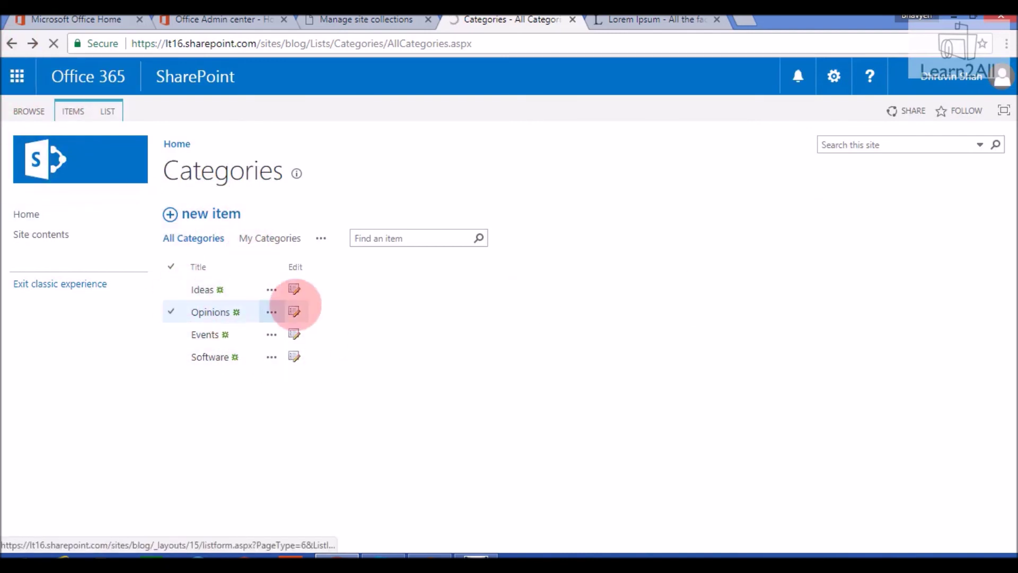